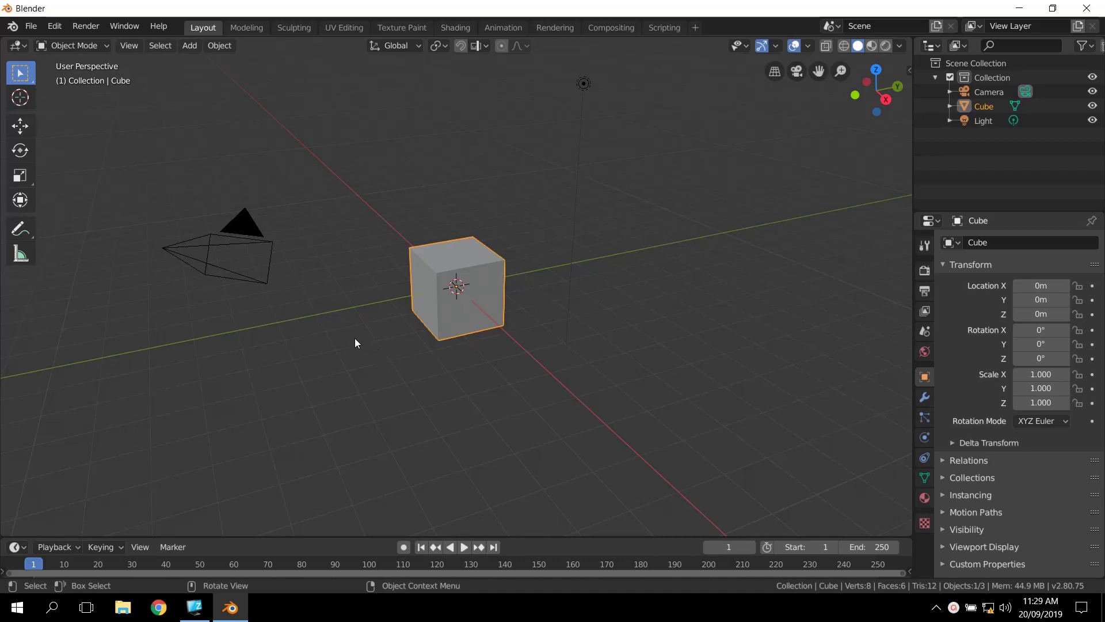
Orbit around the default cube, swinging the camera to the right and then viewing from higher up.
middle_drag(355, 342, 358, 343)
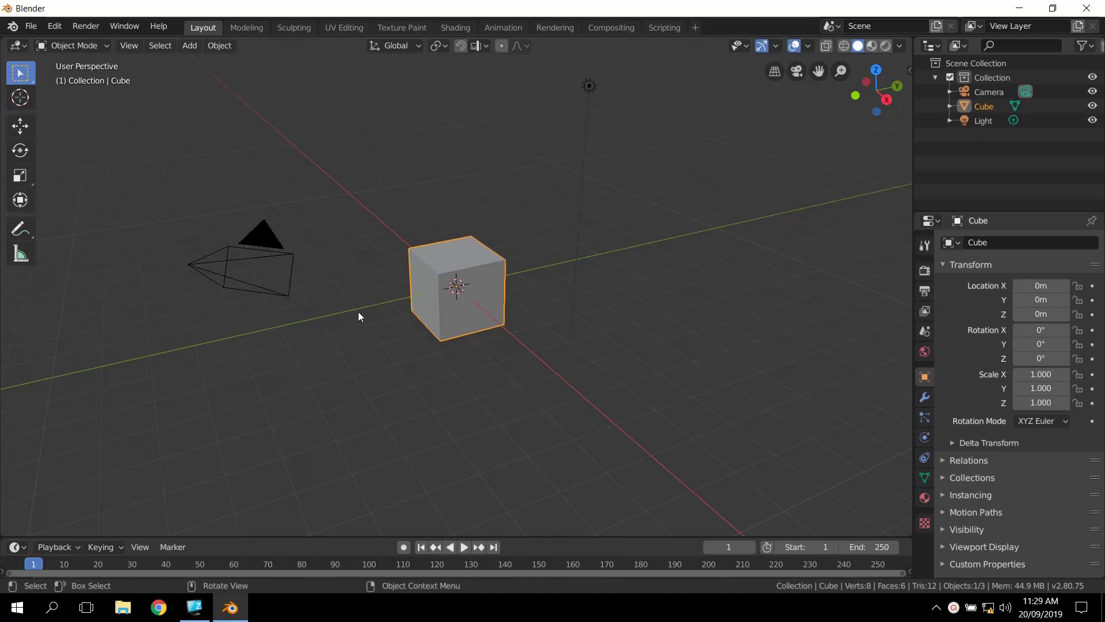
middle_drag(389, 333, 441, 344)
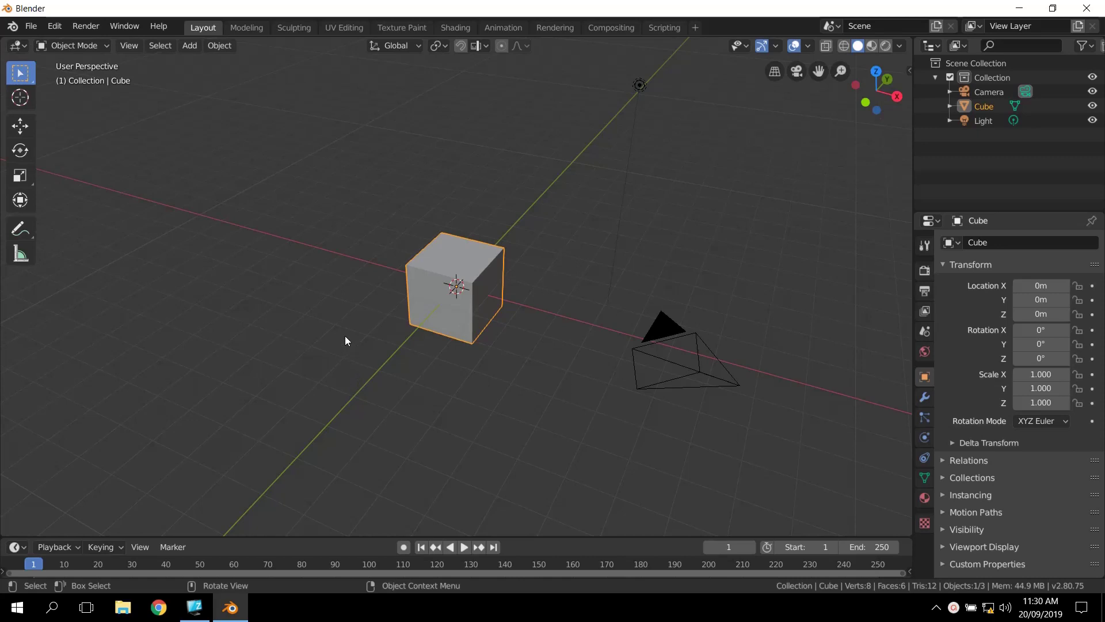
middle_drag(348, 340, 373, 257)
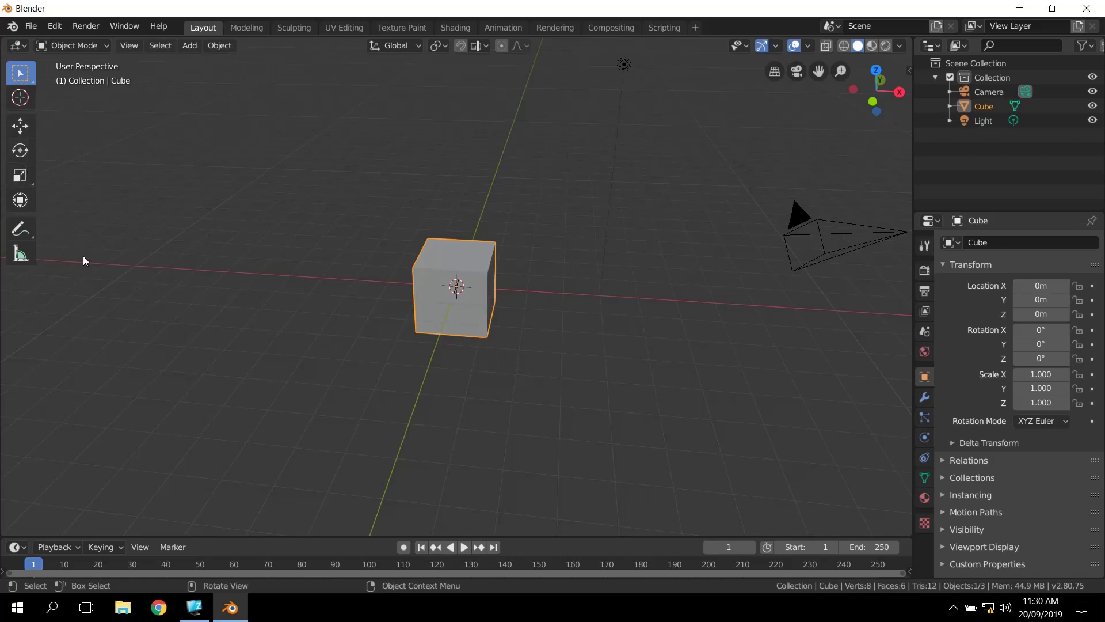
Rotate the view with the navigation gizmo, then snap through Top, Back, both side and Bottom orthographic views.
mouse_move(353, 321)
middle_down()
mouse_move(343, 328)
mouse_move(363, 332)
middle_up()
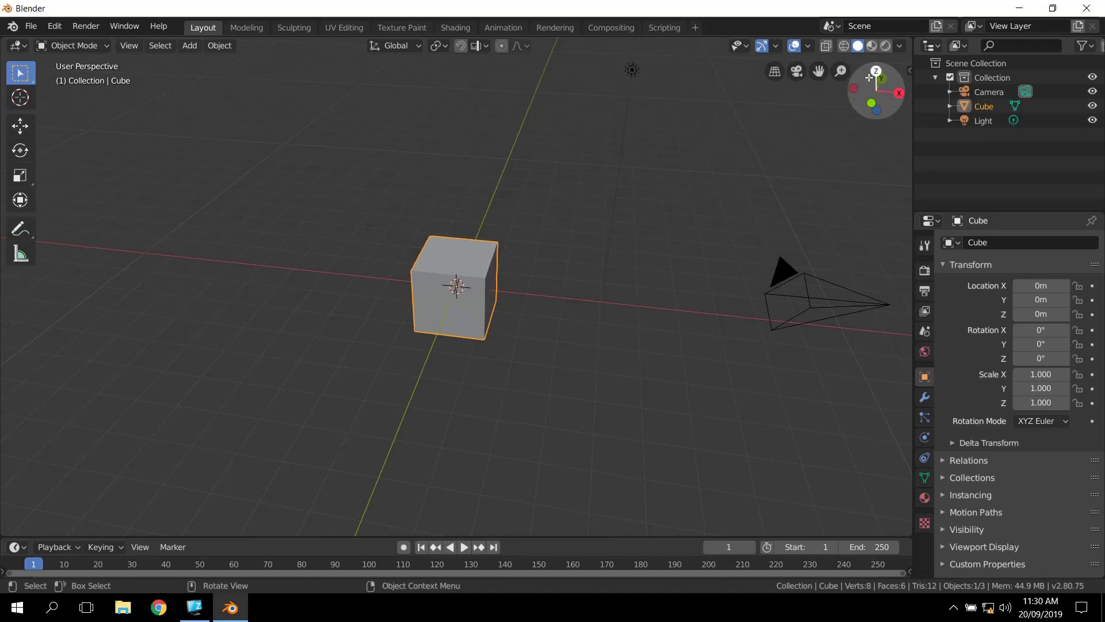
mouse_move(869, 77)
mouse_down()
mouse_move(899, 104)
mouse_move(814, 111)
mouse_move(745, 525)
mouse_move(812, 535)
mouse_move(796, 105)
mouse_move(696, 92)
mouse_move(864, 86)
mouse_up()
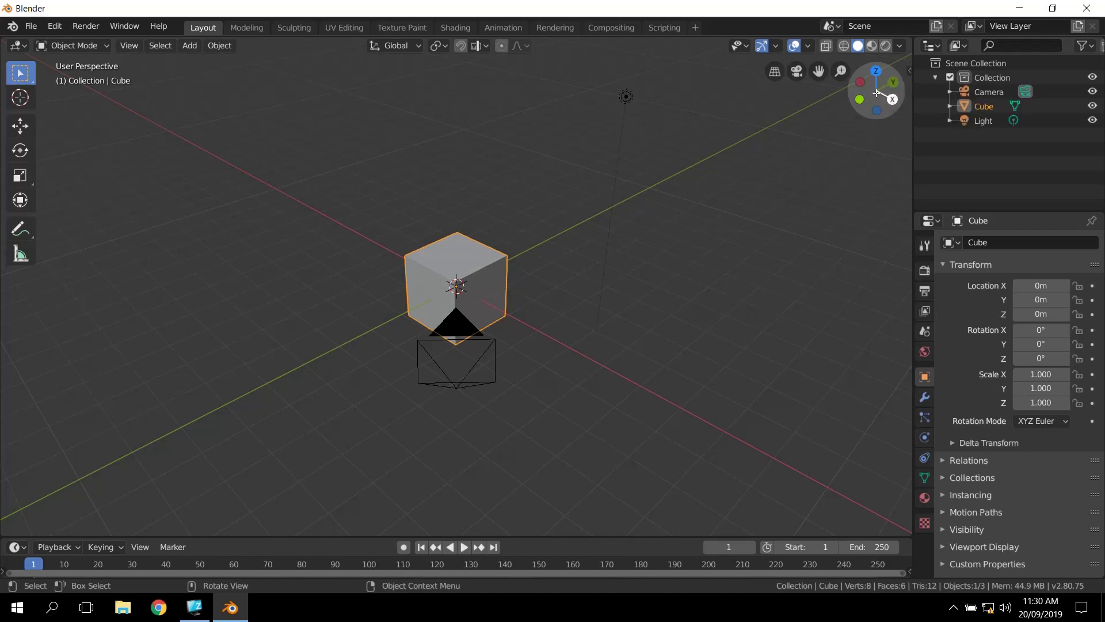
click(876, 71)
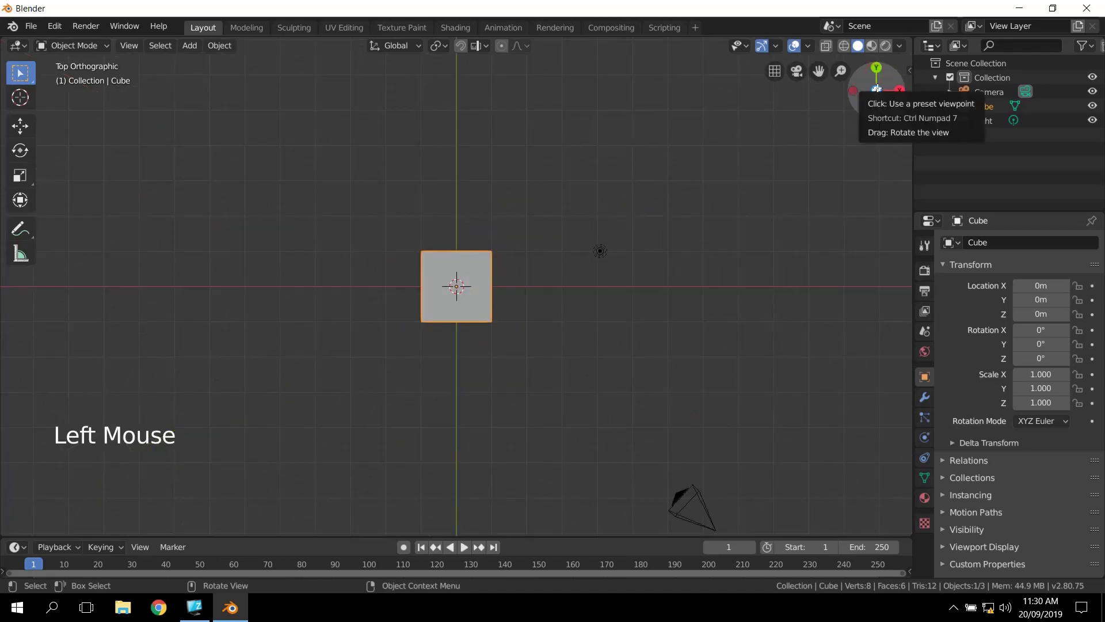
double_click(878, 83)
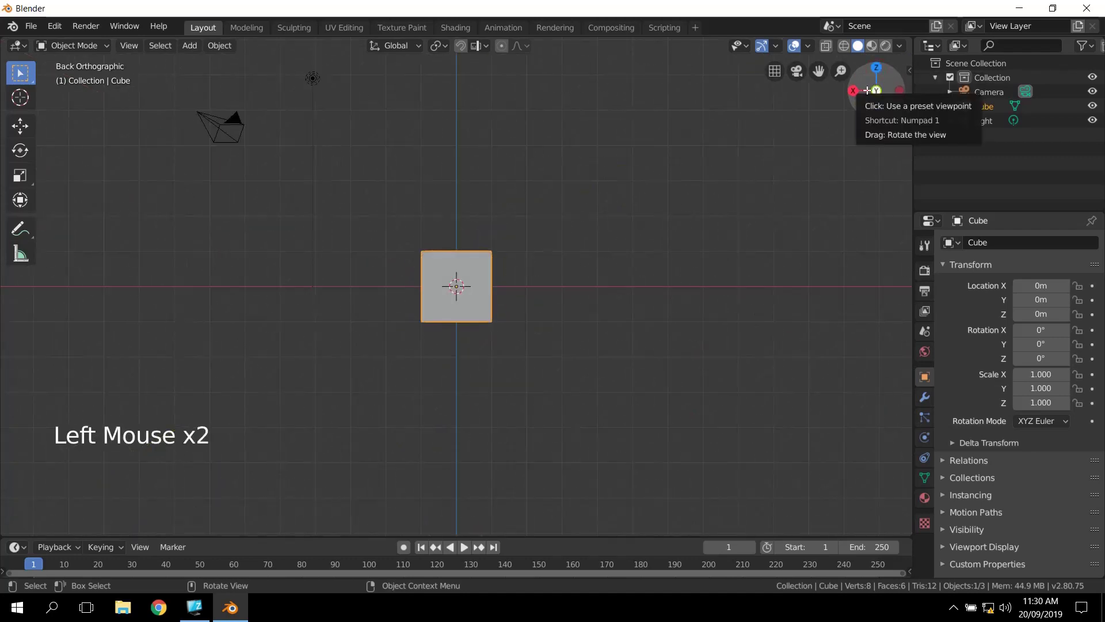
click(853, 90)
click(853, 90)
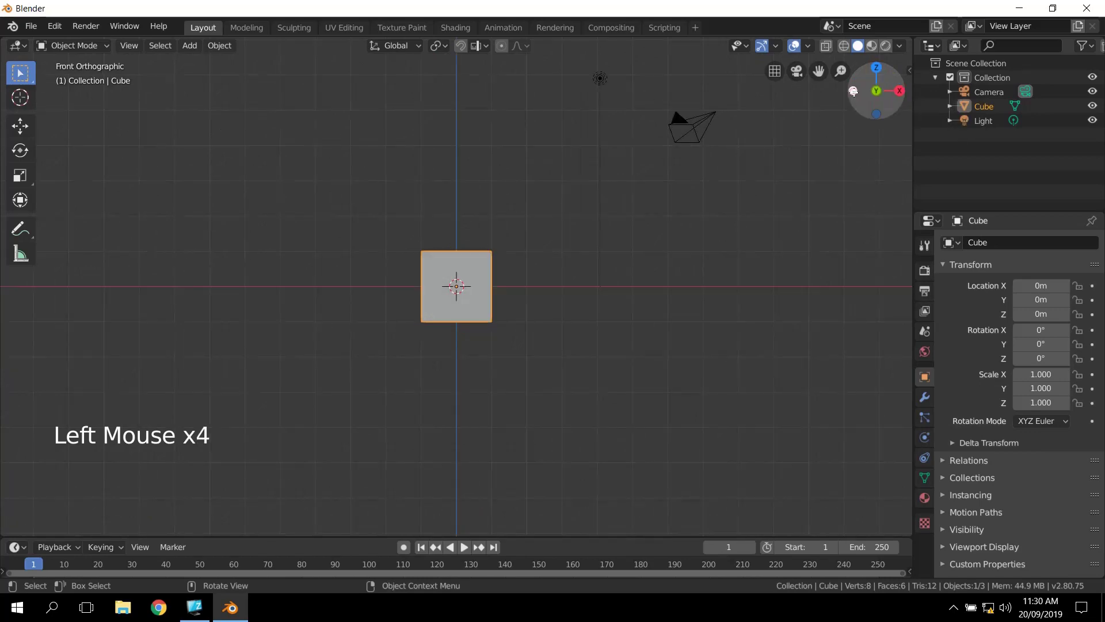
click(876, 112)
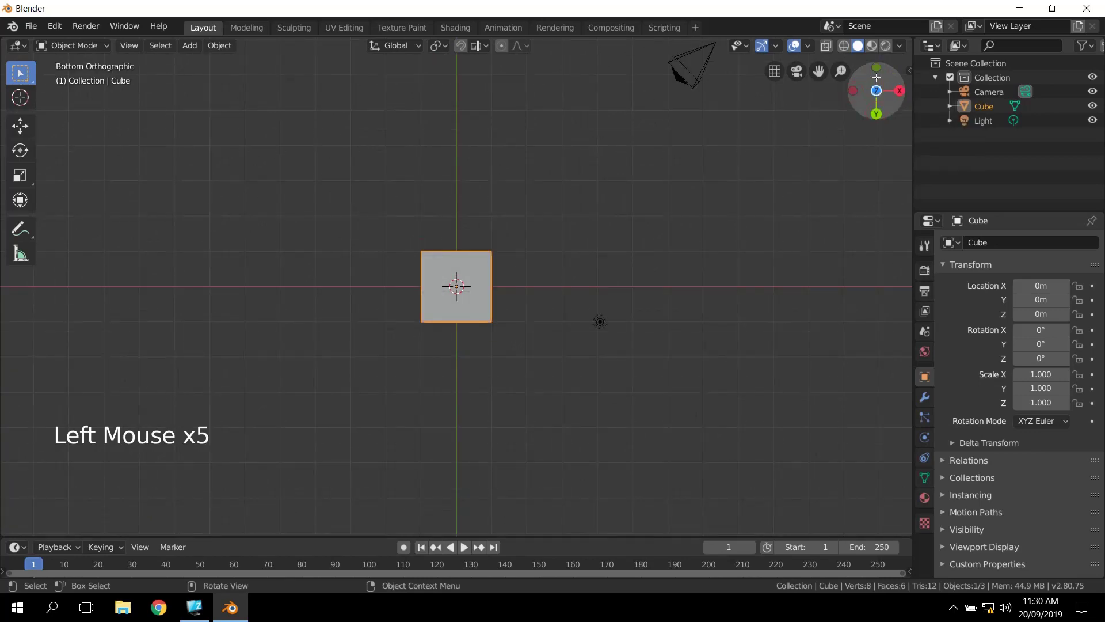
Return to User Perspective, zoom out and back in, then pan across the cube and camera.
drag(868, 78, 781, 251)
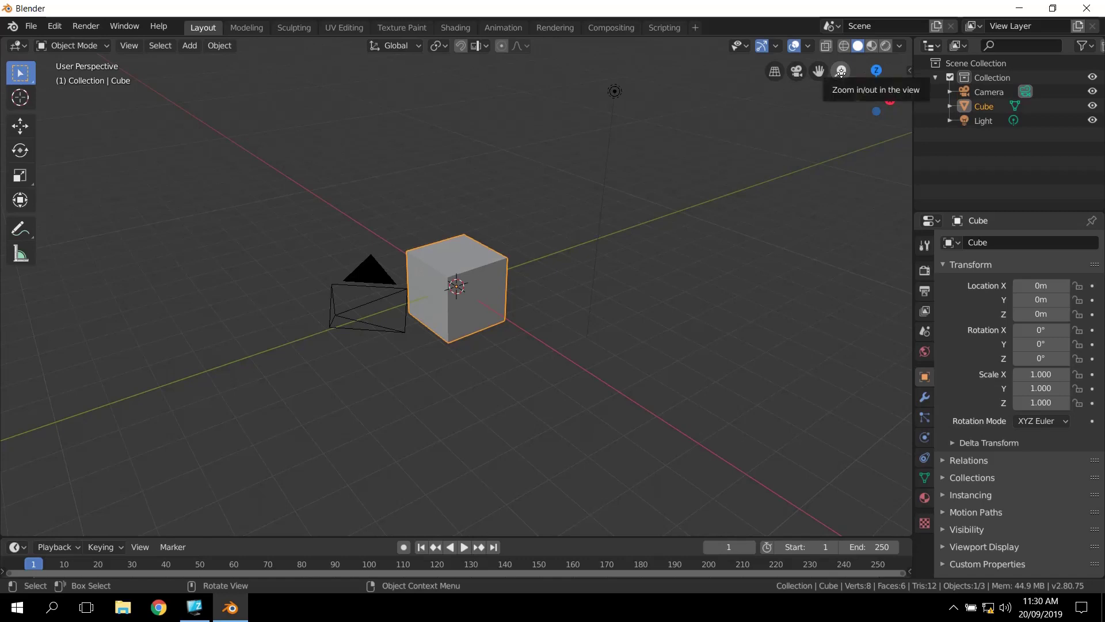
drag(844, 72, 841, 77)
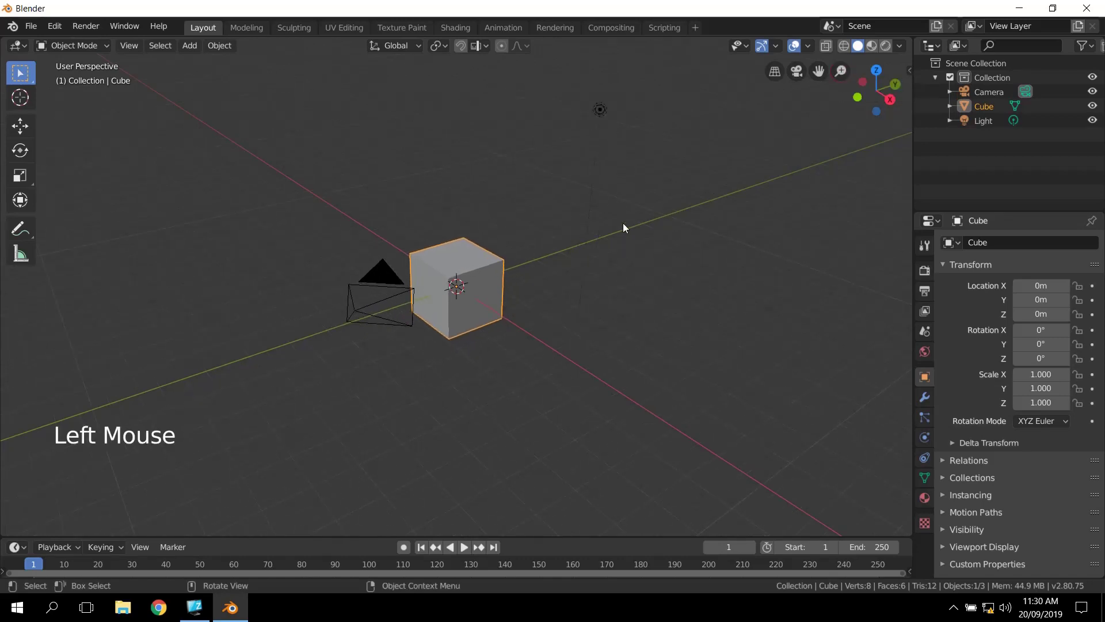
scroll(623, 223, down, 5)
scroll(600, 233, up, 4)
scroll(599, 232, up, 2)
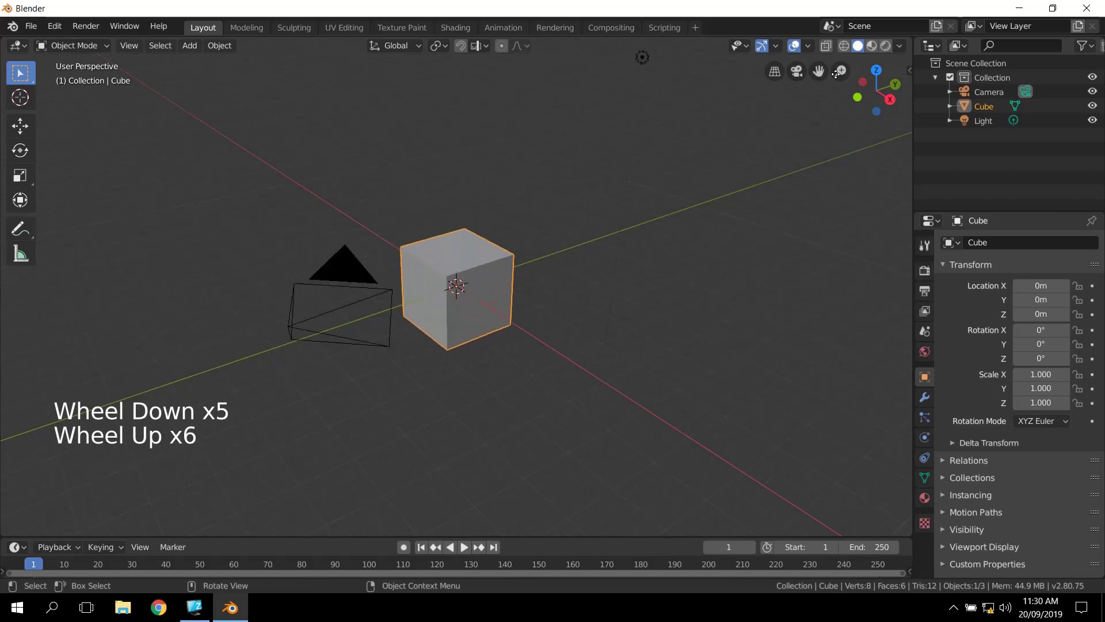
drag(819, 70, 836, 102)
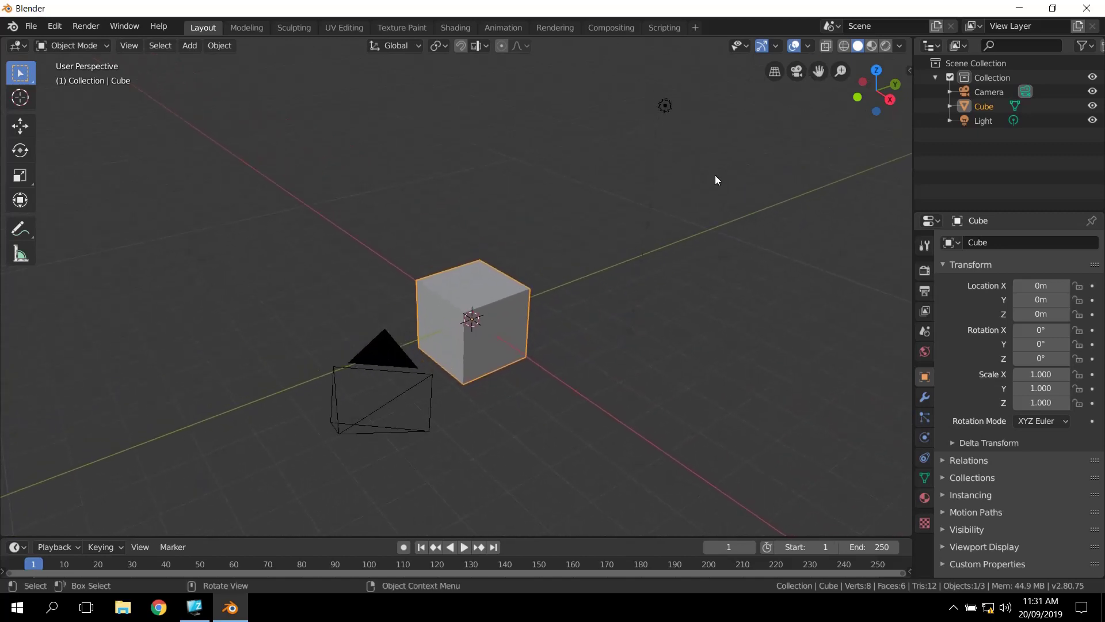
mouse_move(708, 233)
shift+middle_down()
mouse_move(547, 200)
mouse_move(785, 163)
mouse_move(761, 235)
mouse_move(720, 238)
shift+middle_up()
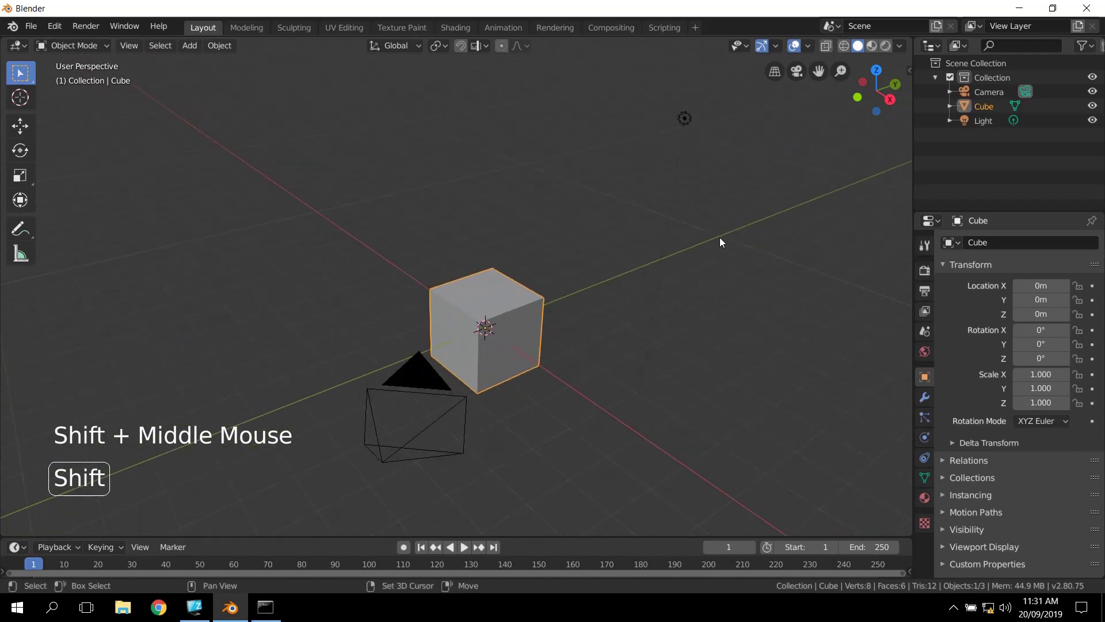
click(797, 71)
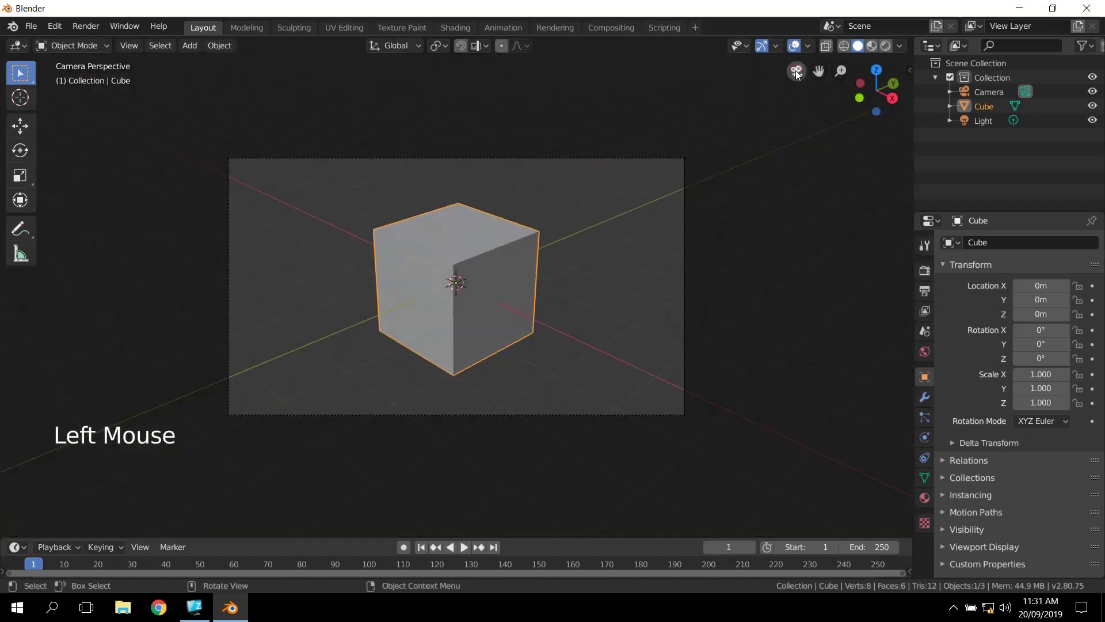
click(797, 71)
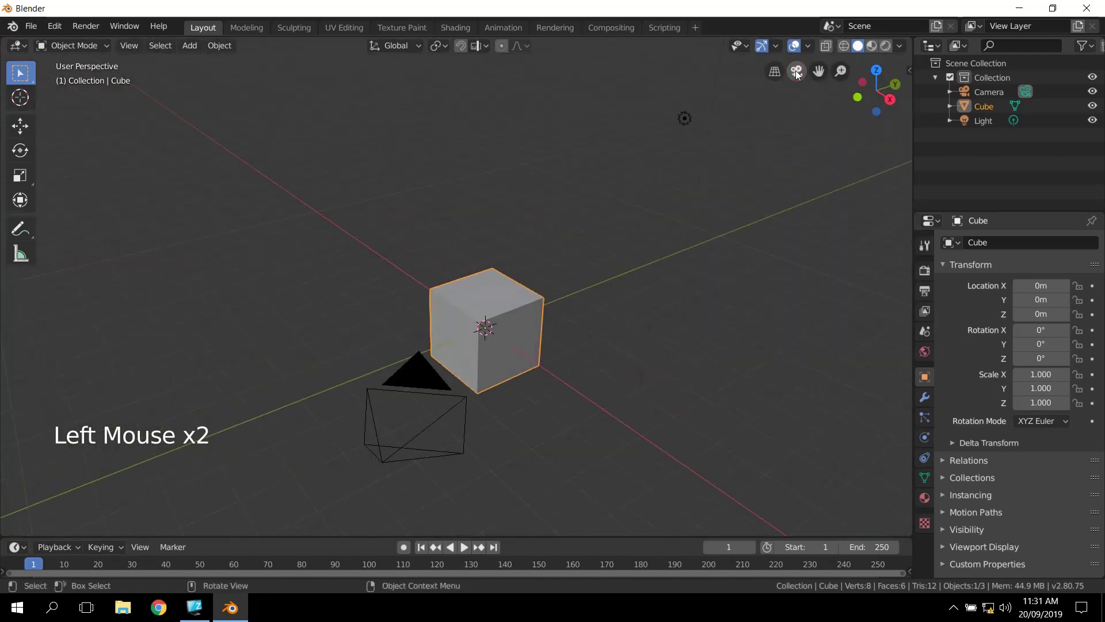
key(KP_0)
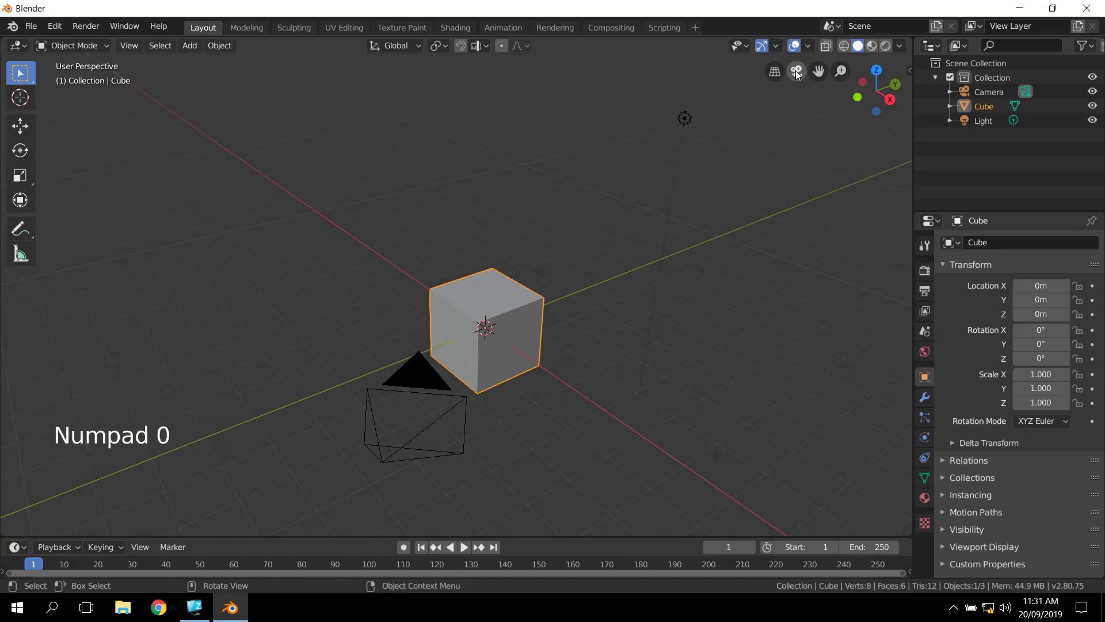
key(KP_0)
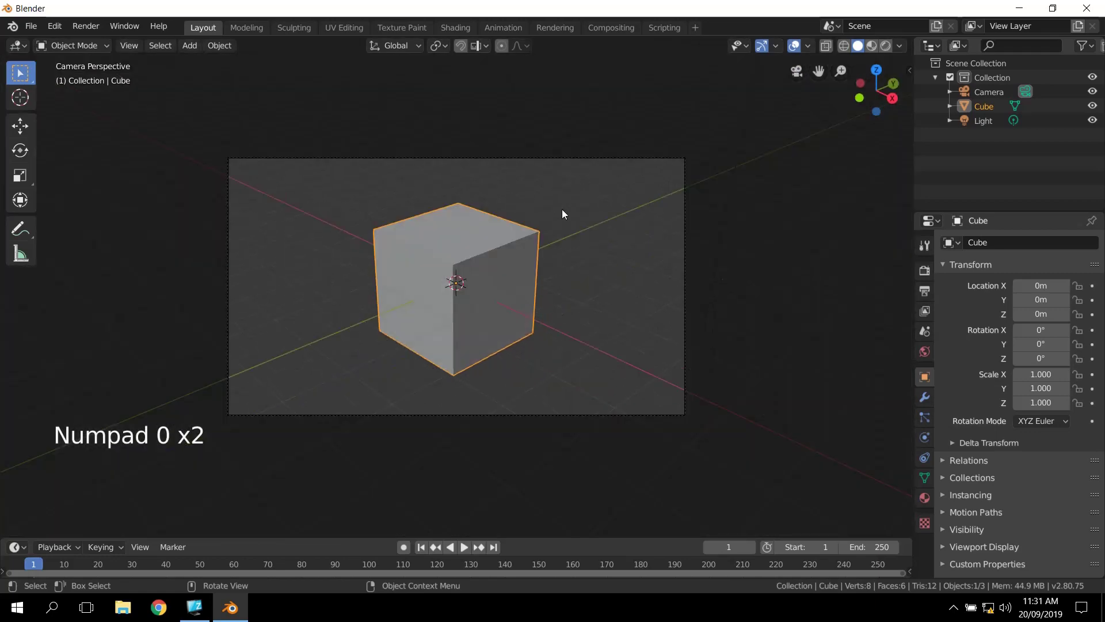
key(KP_0)
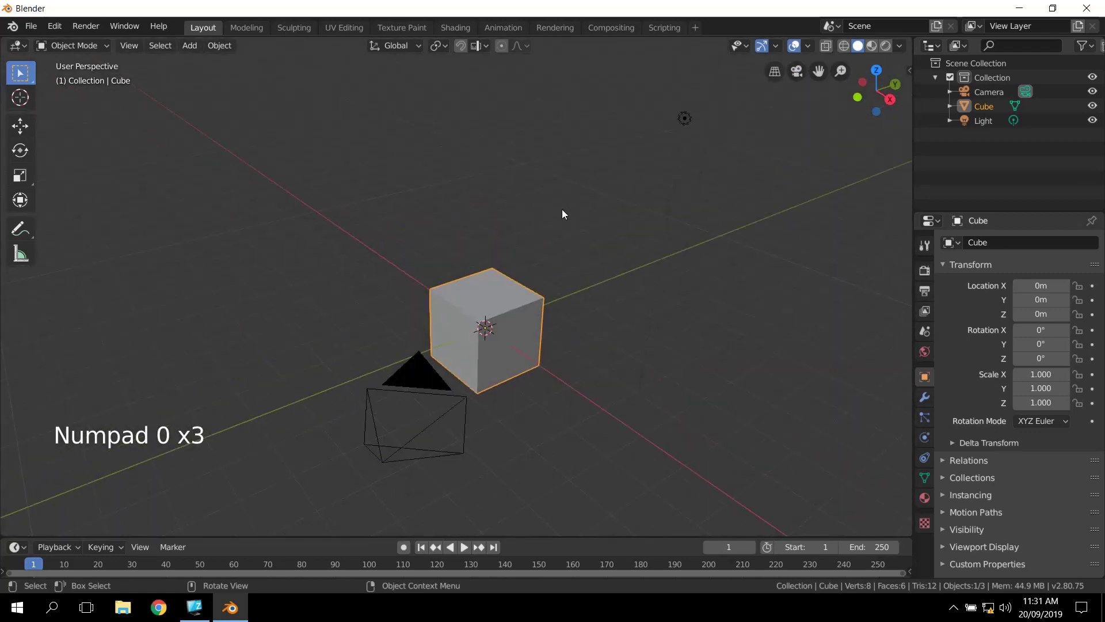
click(775, 73)
click(775, 74)
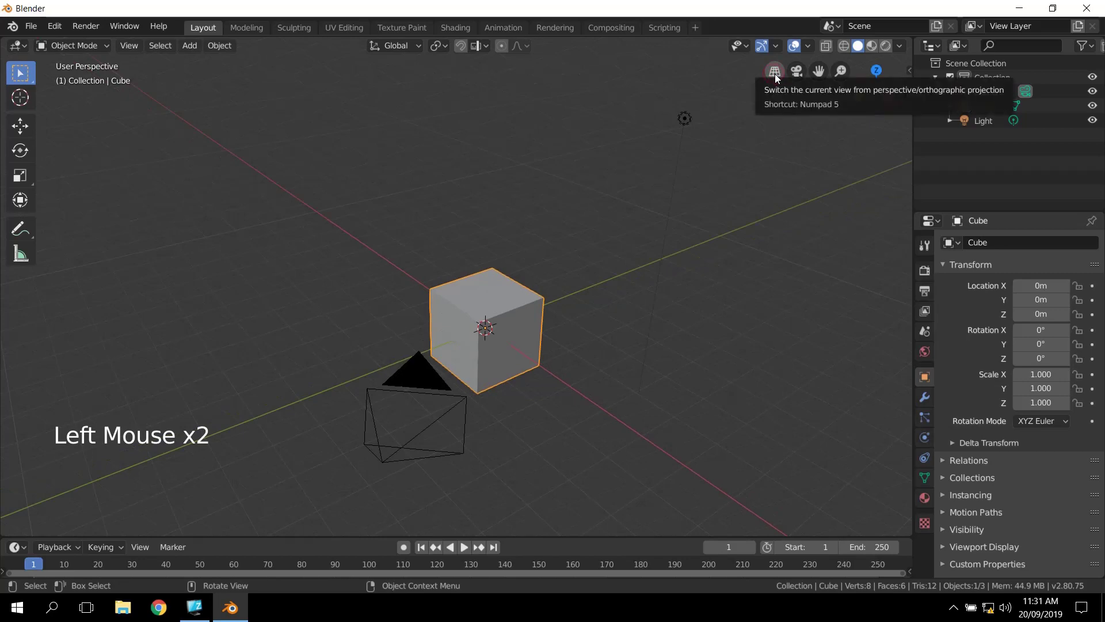
click(775, 74)
click(775, 73)
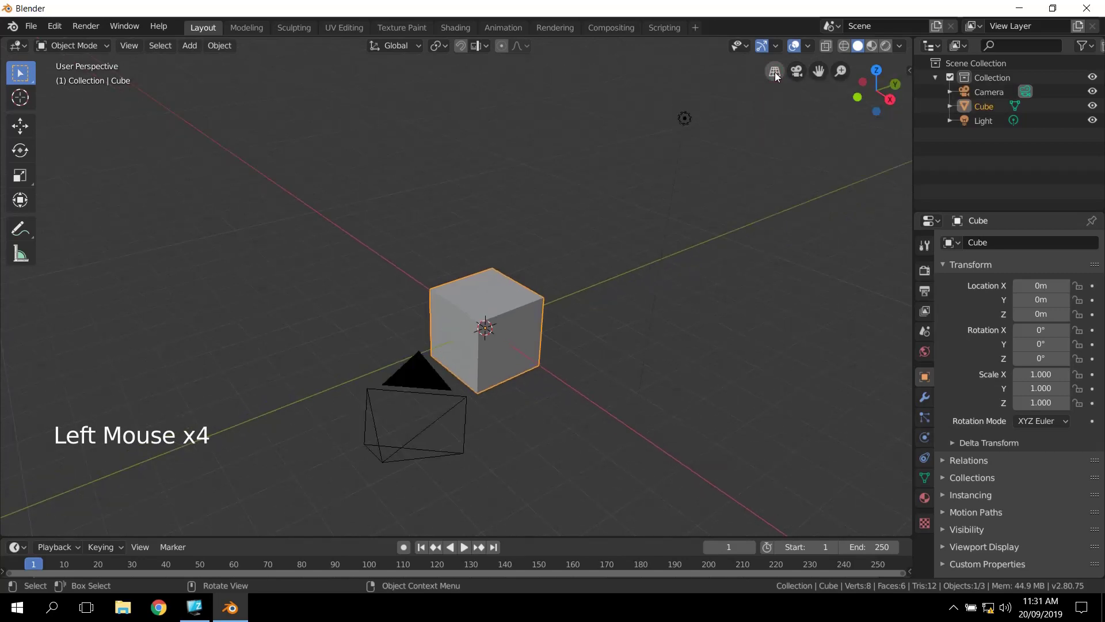
click(775, 74)
click(774, 74)
key(KP_5)
key(KP_5)
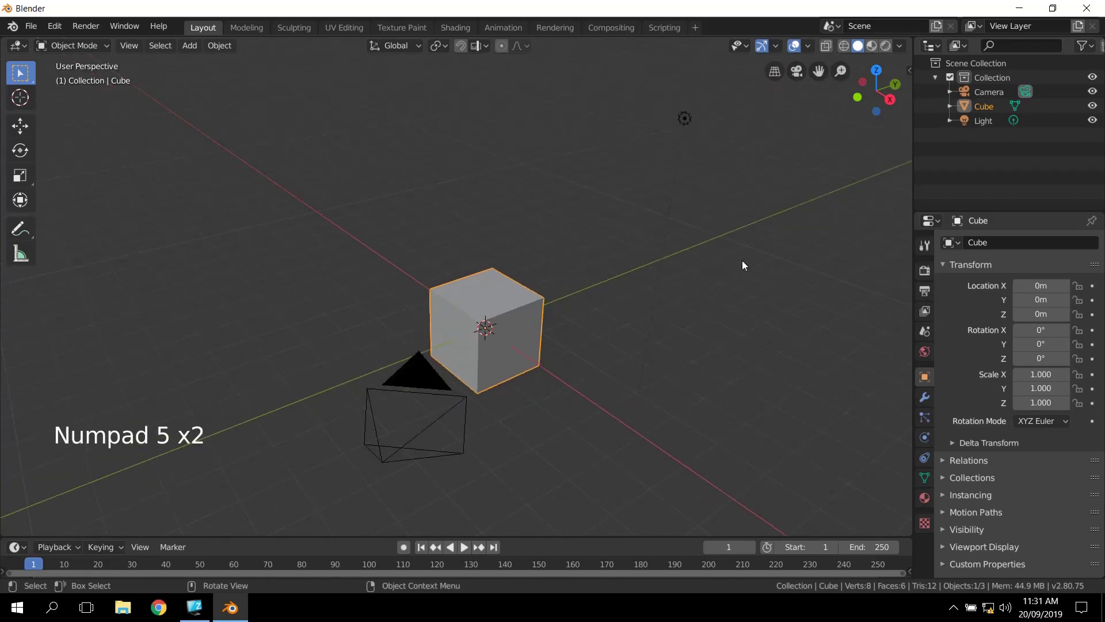
Orbit around the cube and select it.
middle_drag(742, 265, 762, 198)
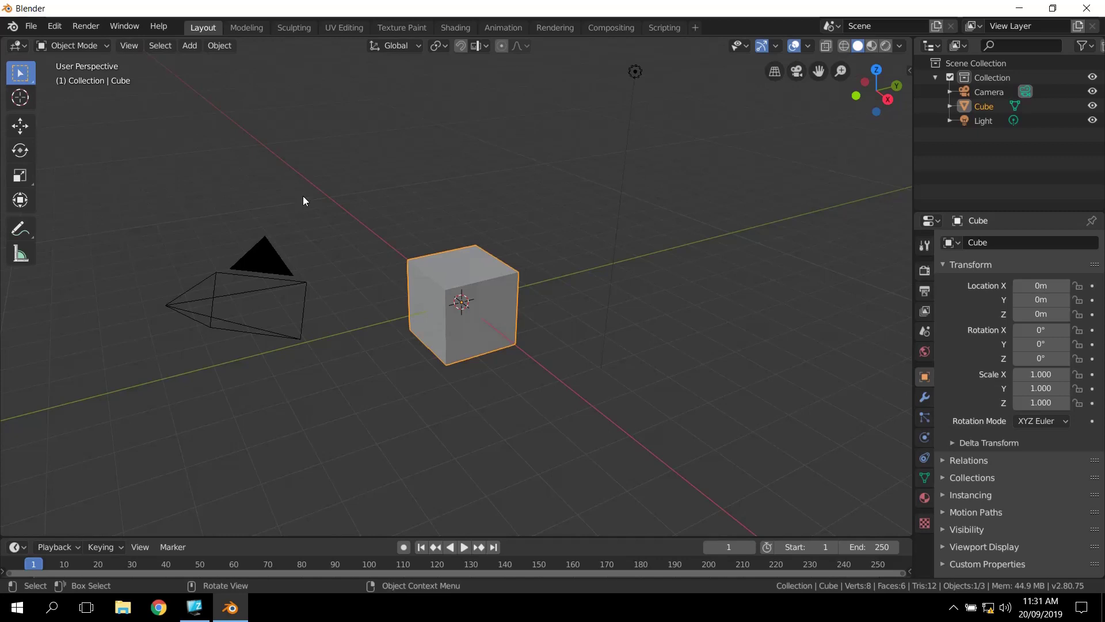
middle_drag(303, 191, 405, 230)
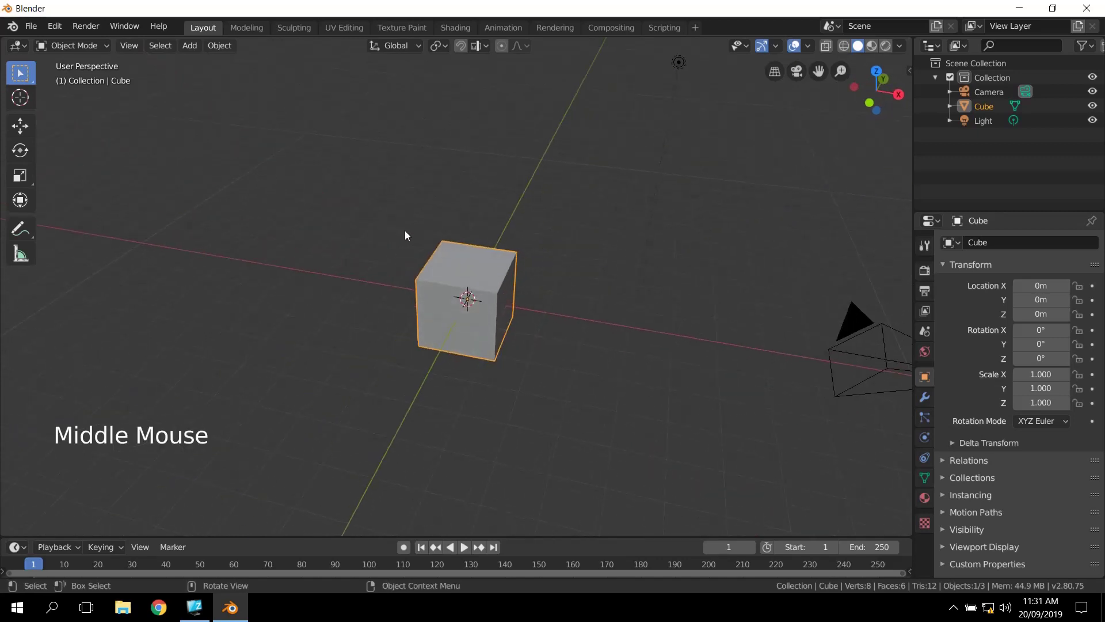
click(450, 259)
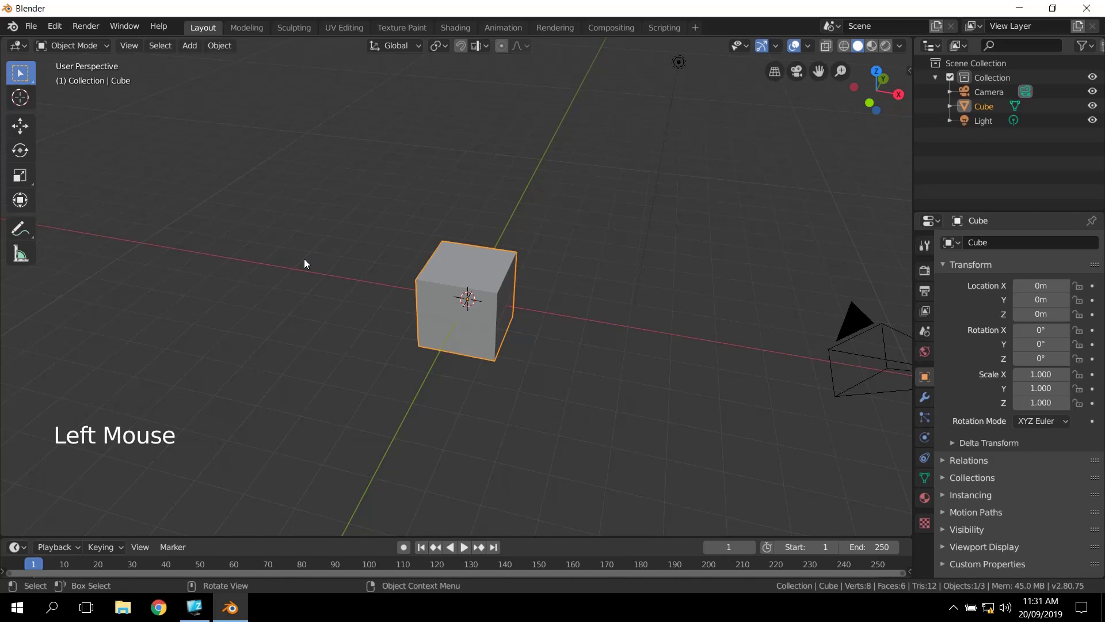
scroll(662, 320, down, 1)
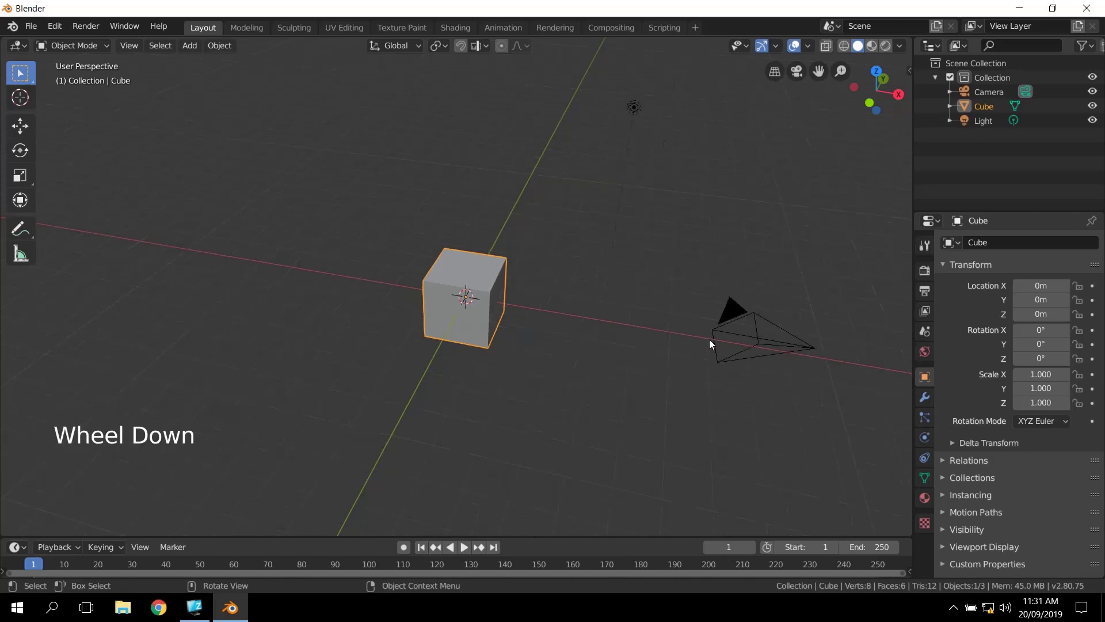
Select the camera, then the light, then the cube again, orbiting and zooming between picks.
click(731, 349)
click(633, 108)
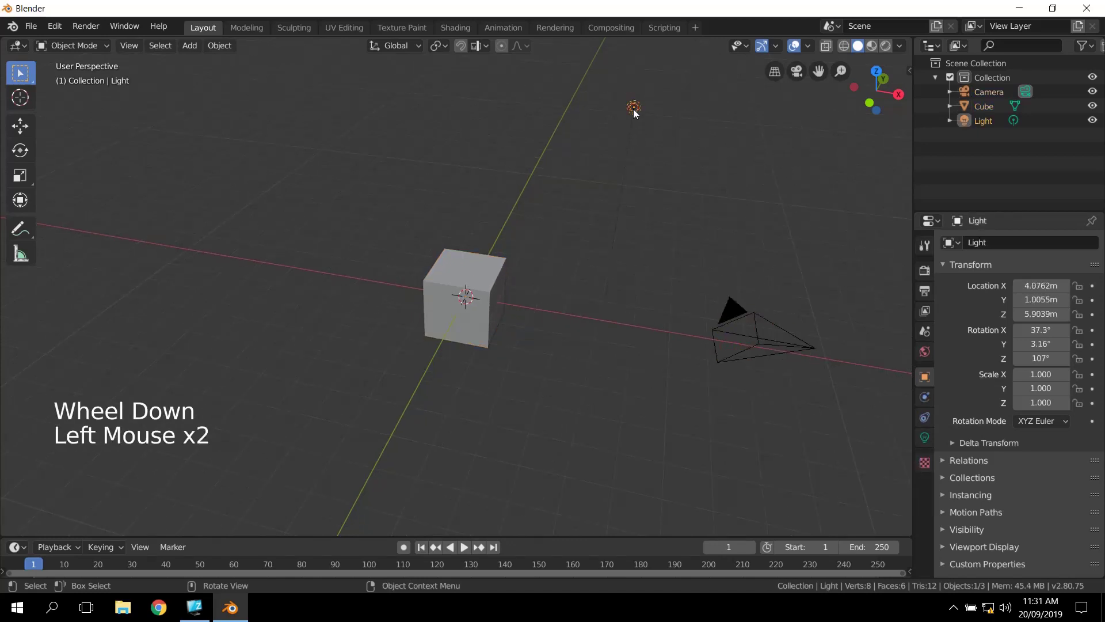
middle_drag(530, 260, 565, 313)
scroll(555, 306, up, 2)
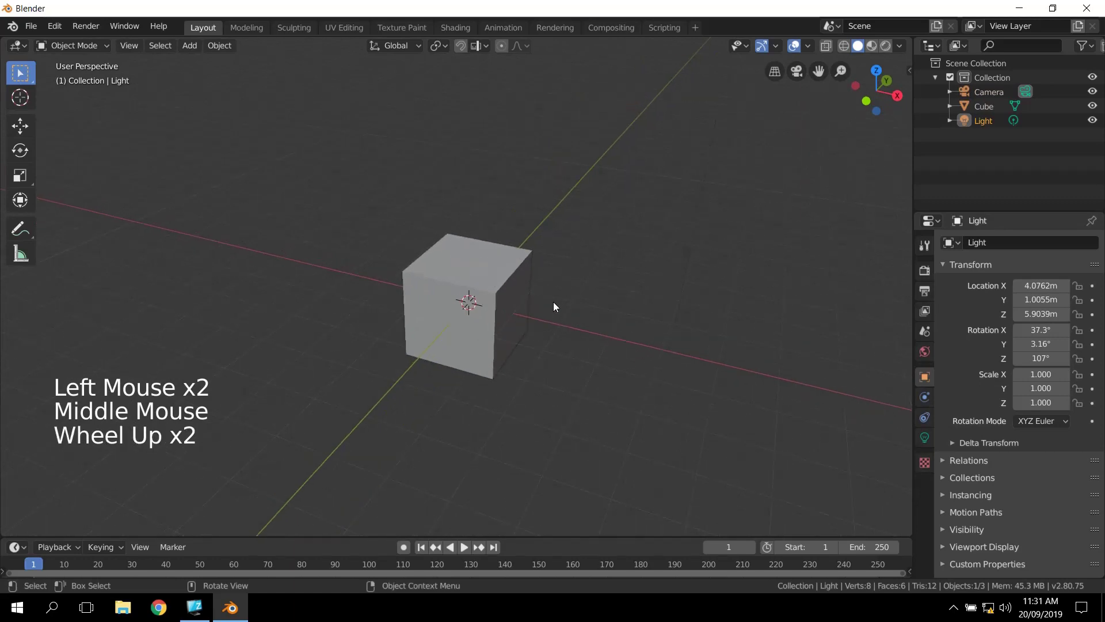
click(490, 254)
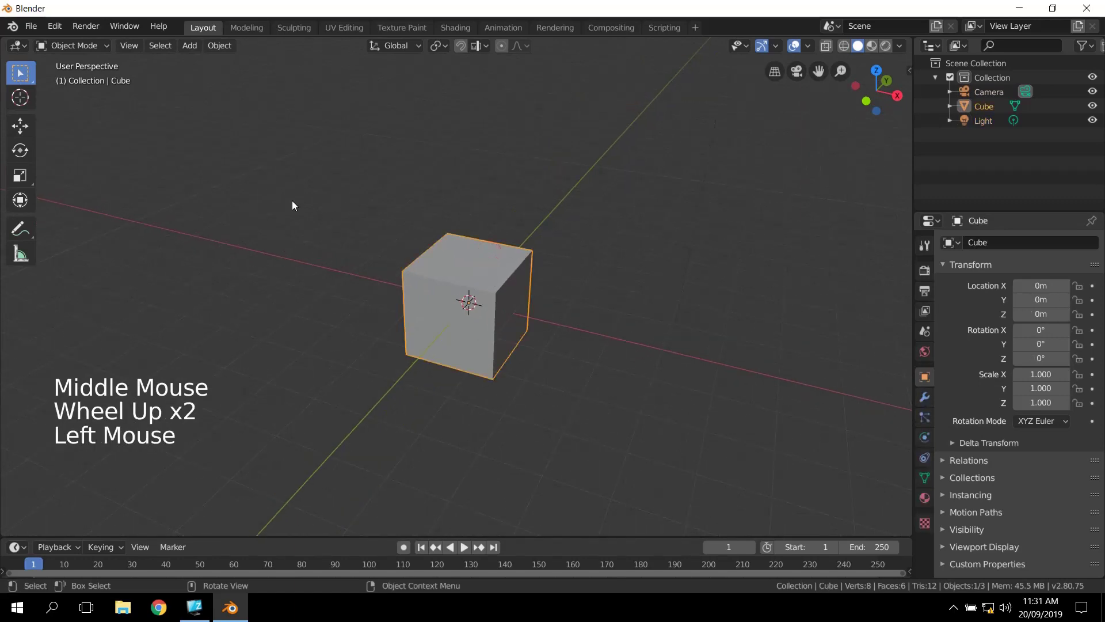
mouse_move(292, 205)
middle_down()
mouse_move(316, 205)
mouse_move(293, 205)
middle_up()
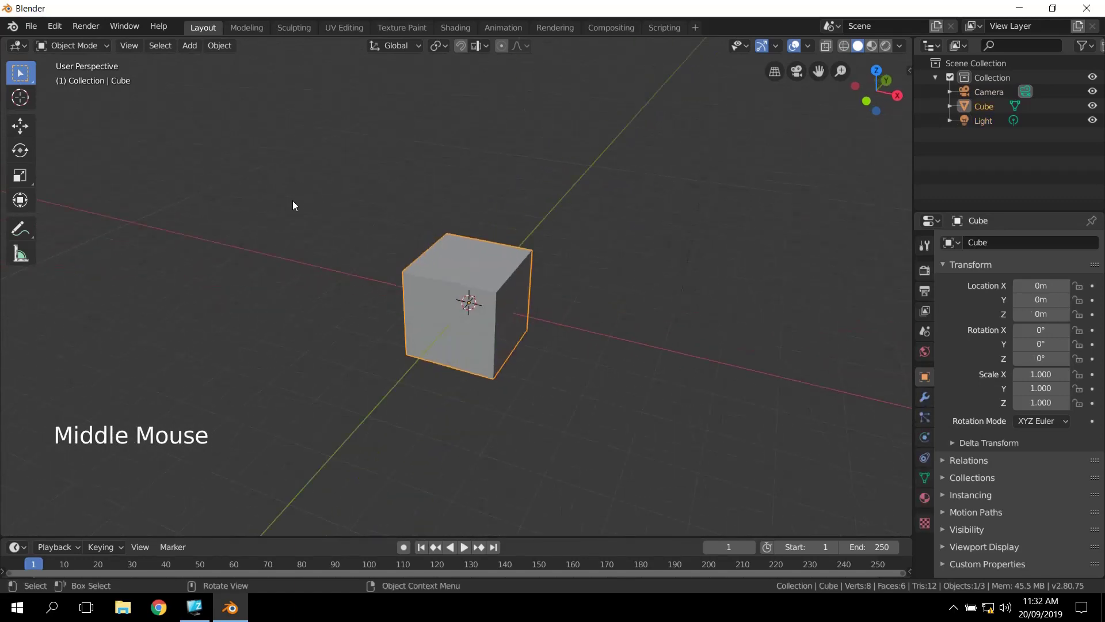
scroll(268, 233, down, 1)
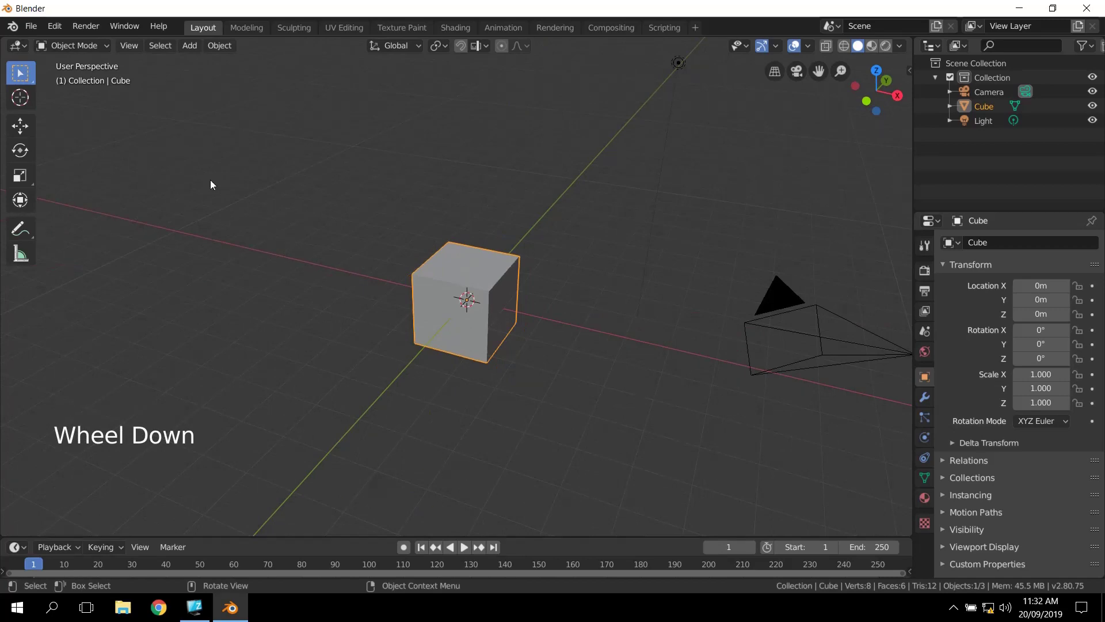
middle_drag(210, 182, 238, 176)
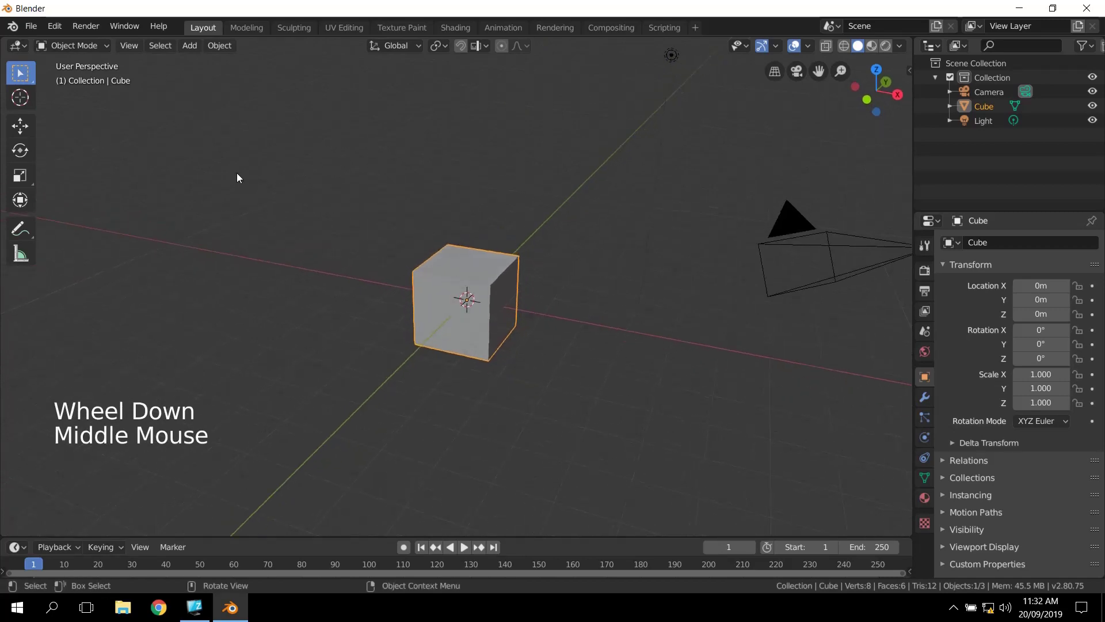
click(451, 269)
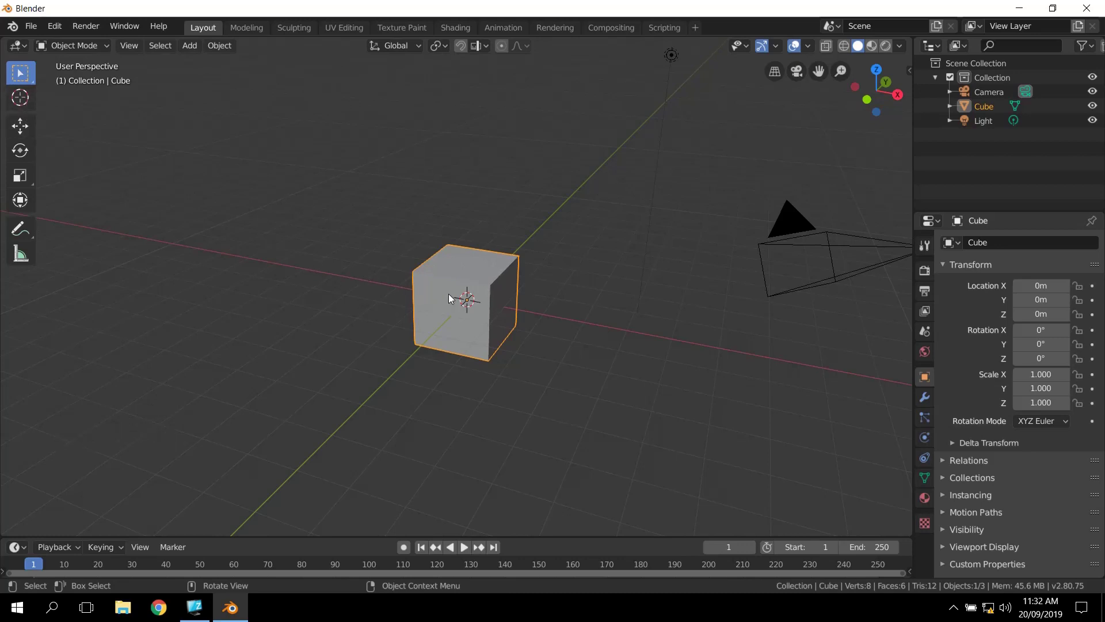
middle_drag(410, 247, 505, 292)
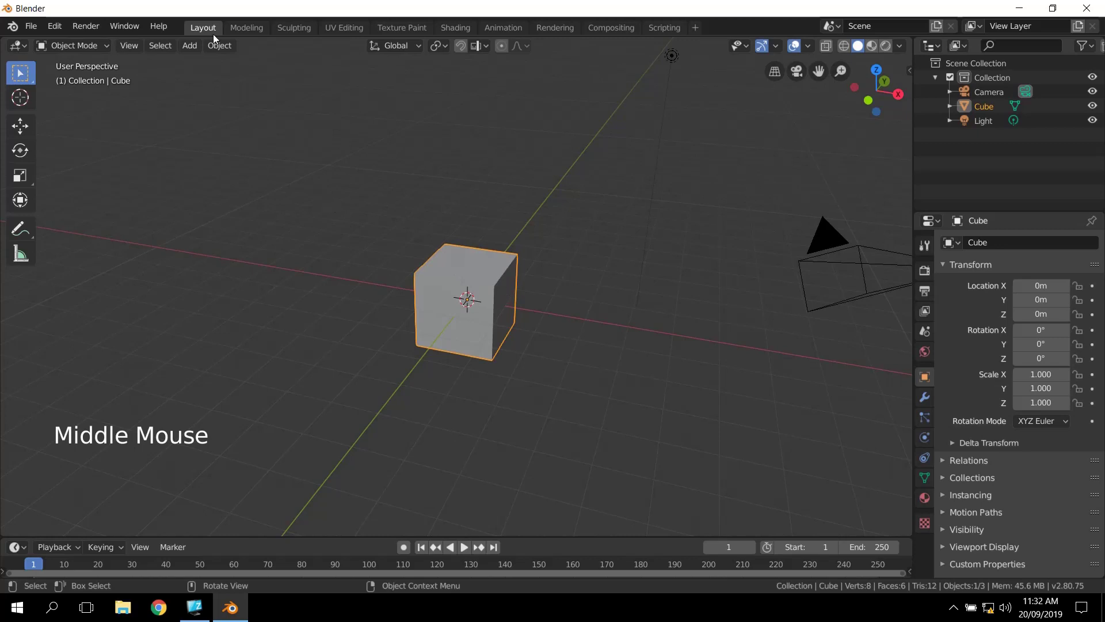
click(237, 29)
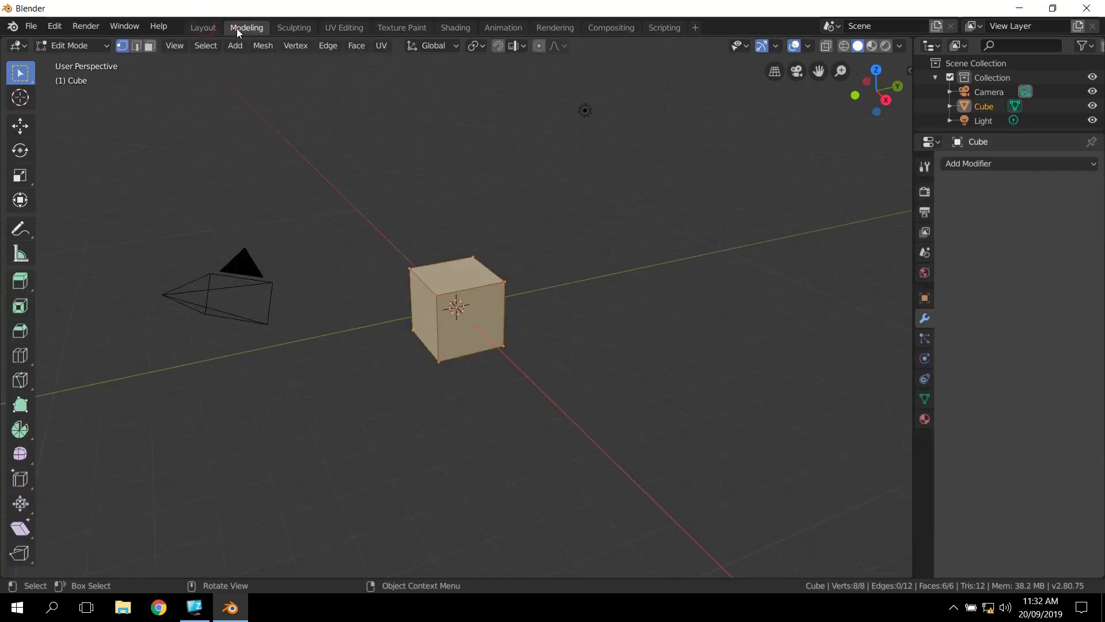
click(310, 30)
click(205, 28)
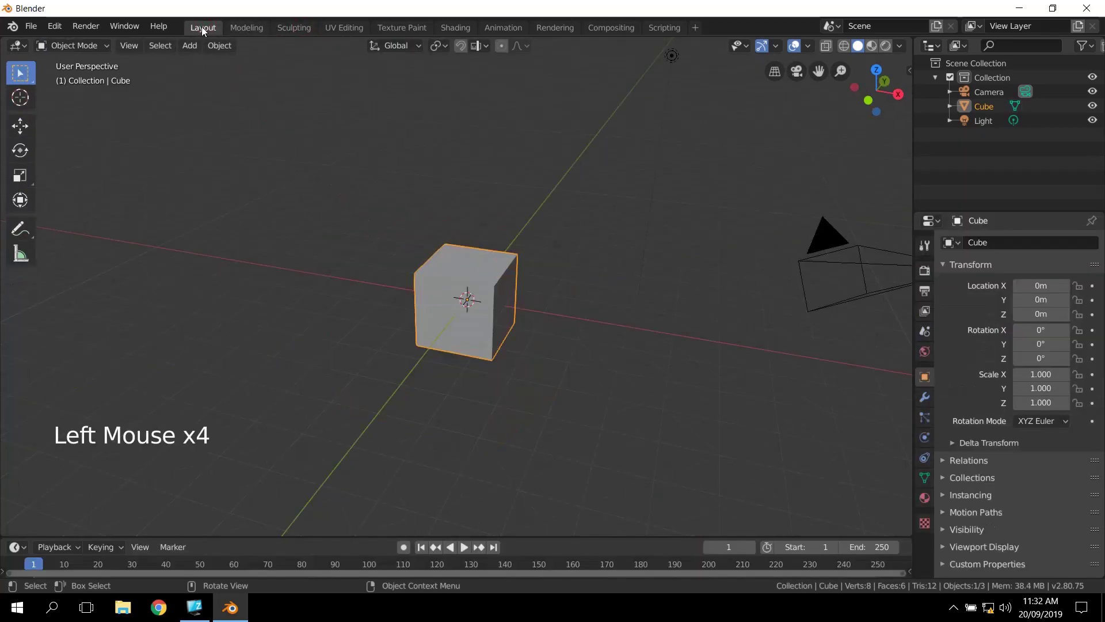
middle_drag(457, 266, 396, 255)
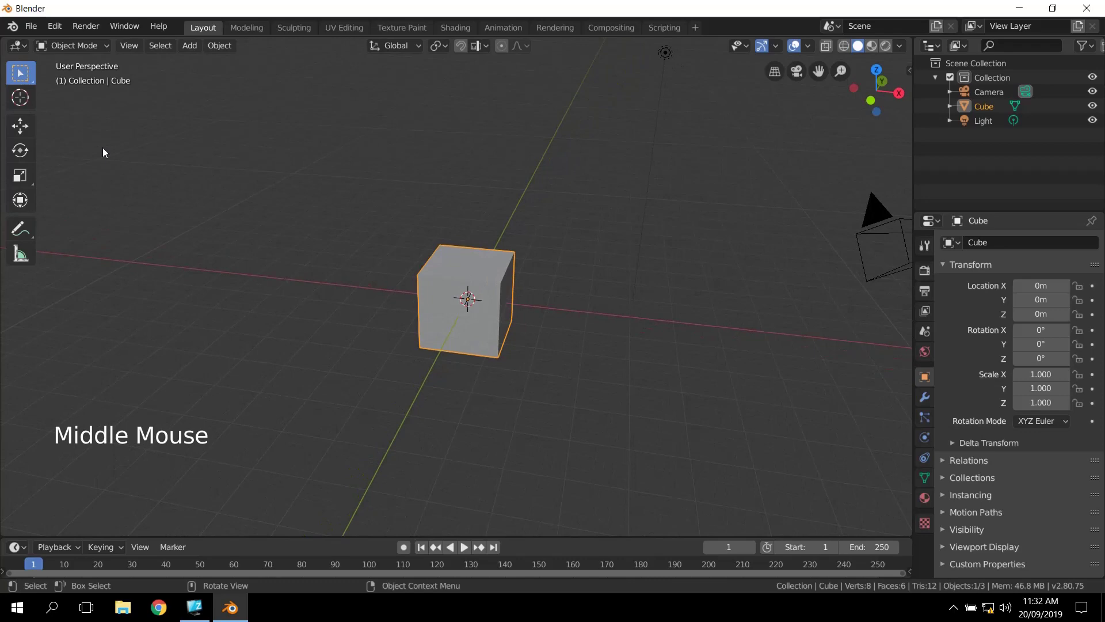
click(27, 79)
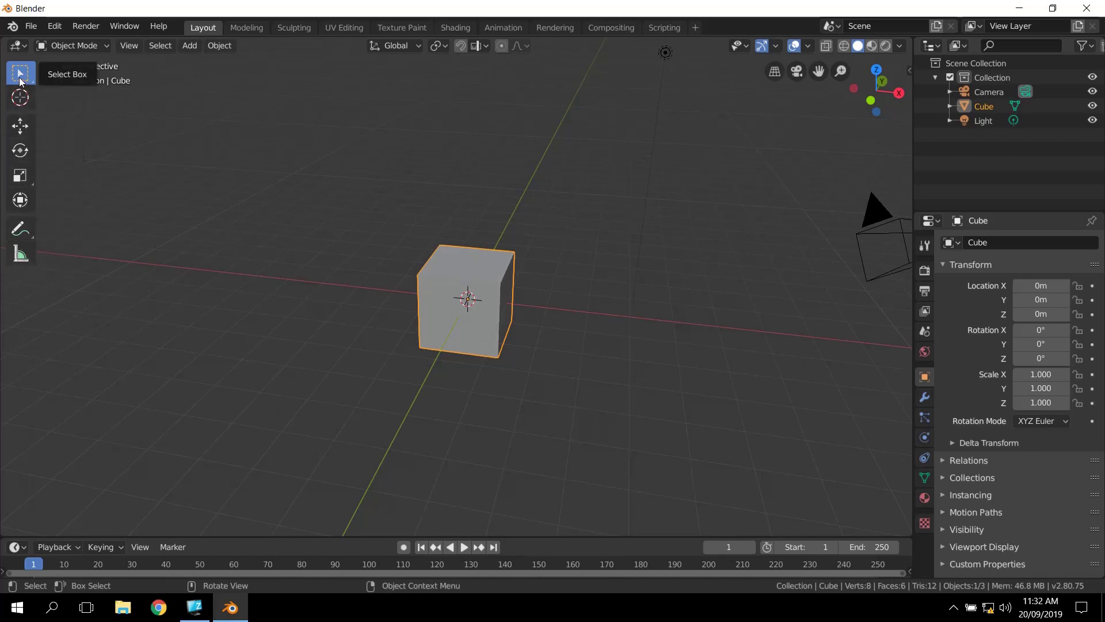
click(19, 75)
click(320, 181)
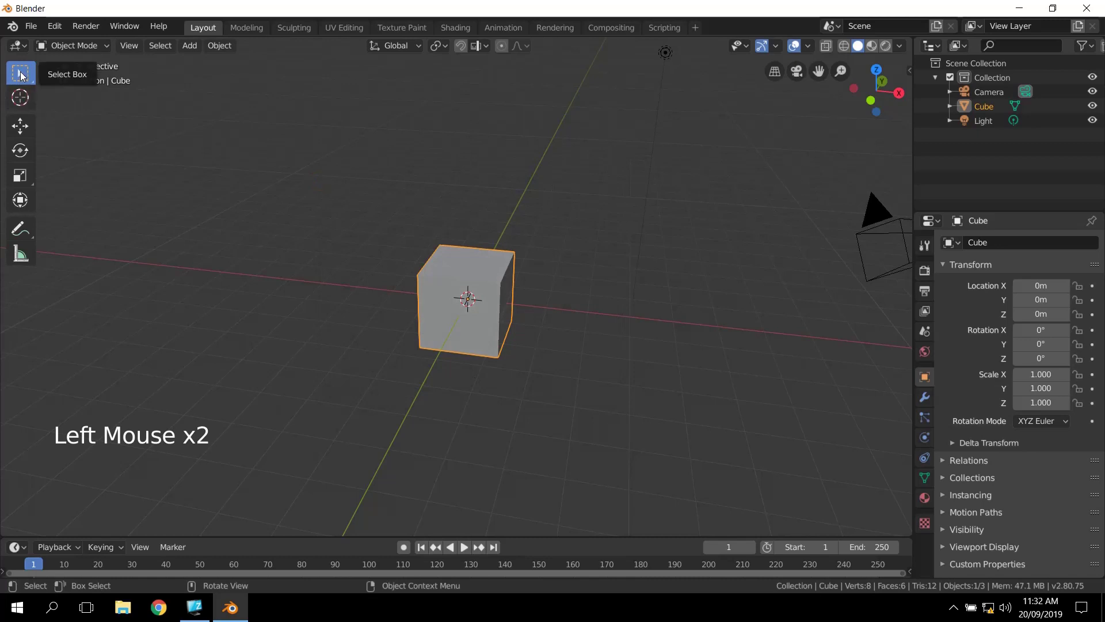
click(24, 80)
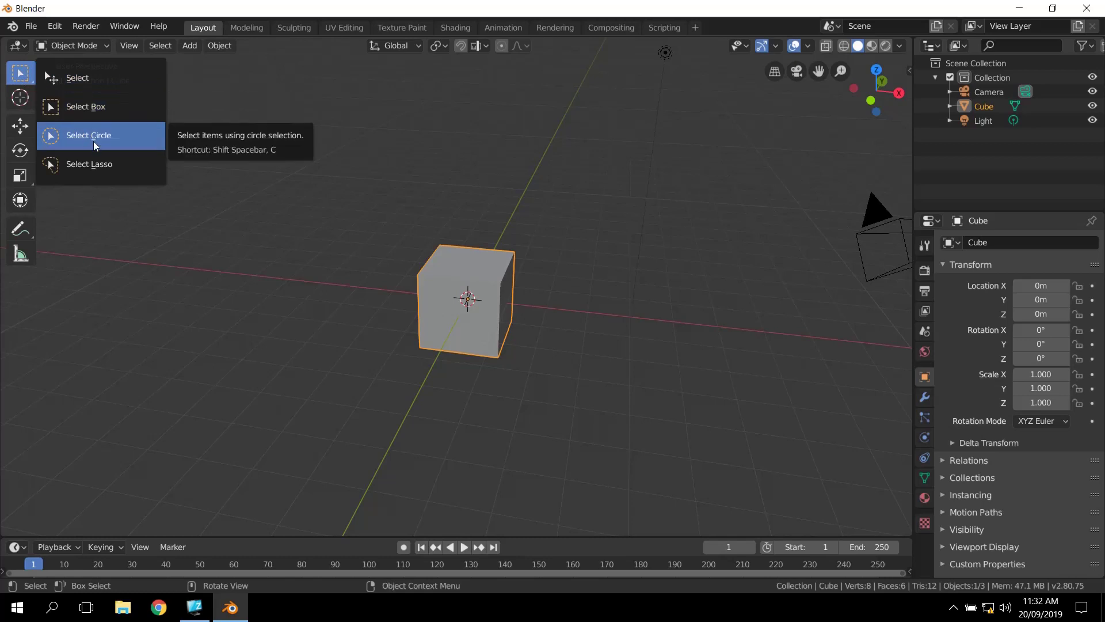
click(22, 74)
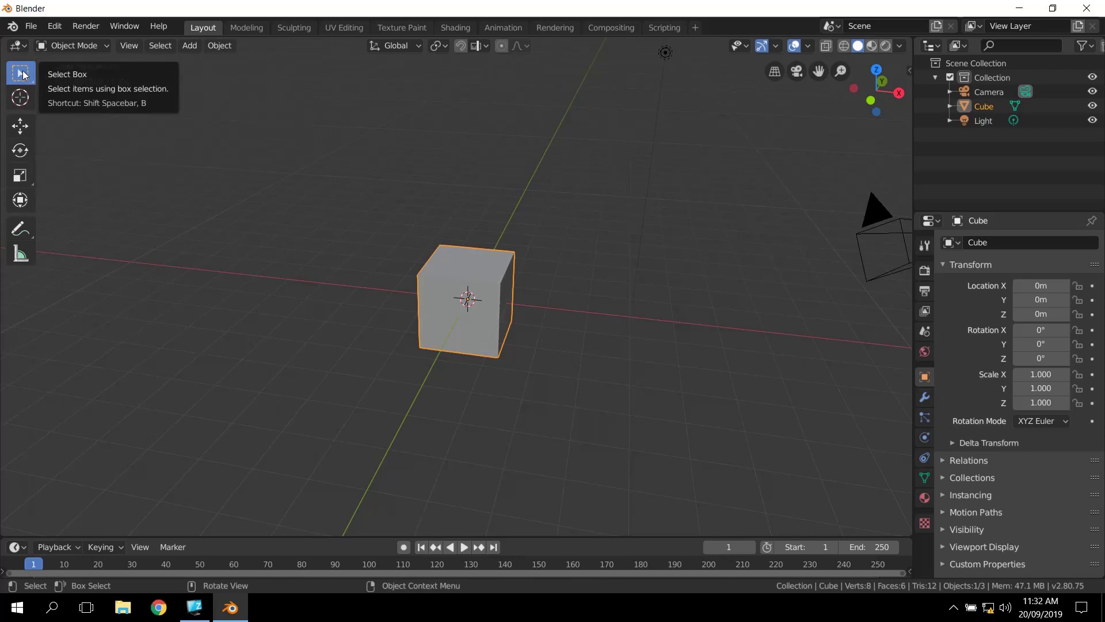
click(24, 74)
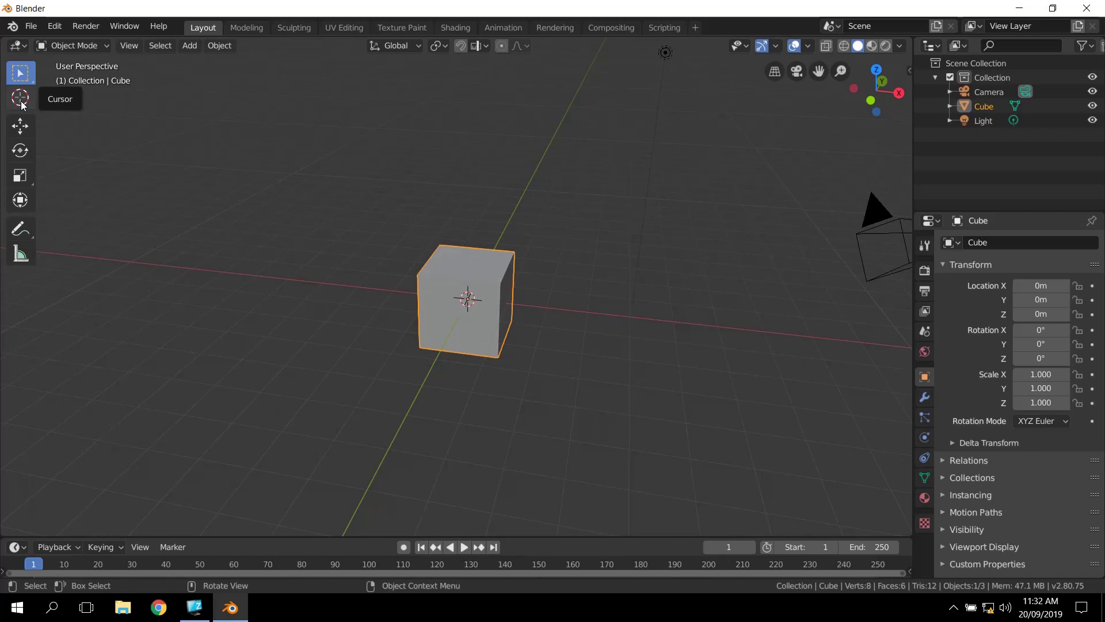
Switch from the Cursor tool to the Move tool and zoom in on the cube.
click(21, 99)
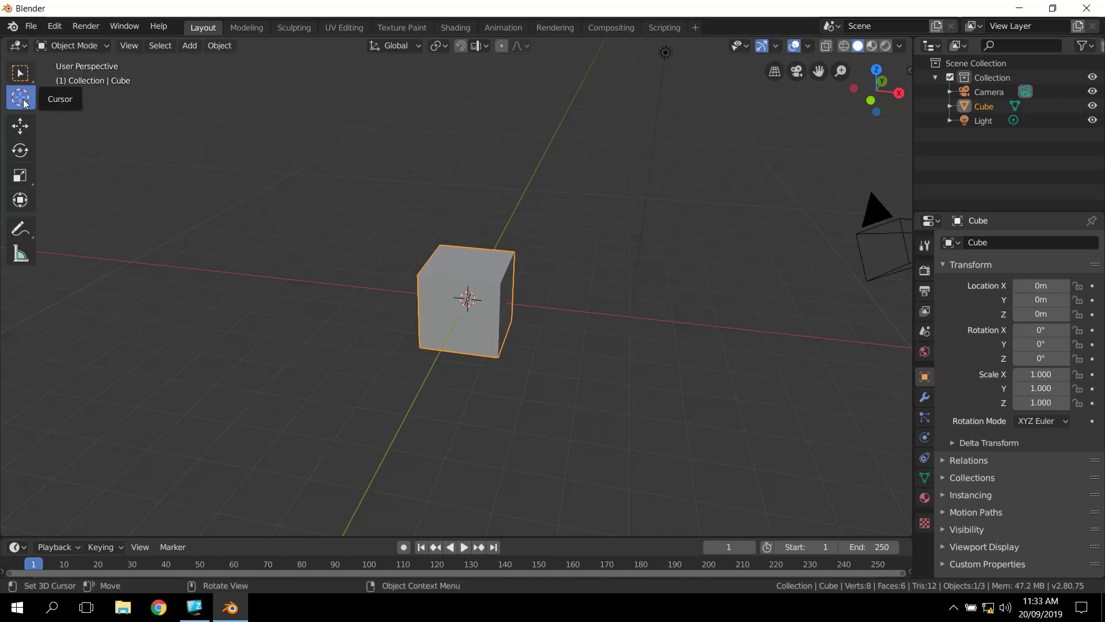
click(24, 129)
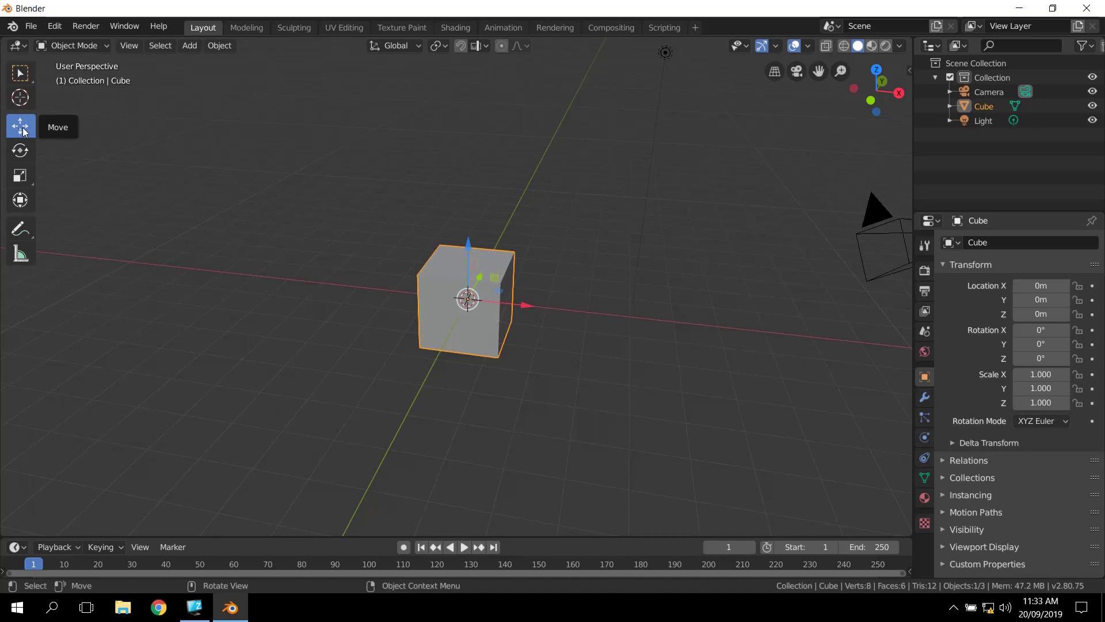
middle_drag(382, 269, 378, 333)
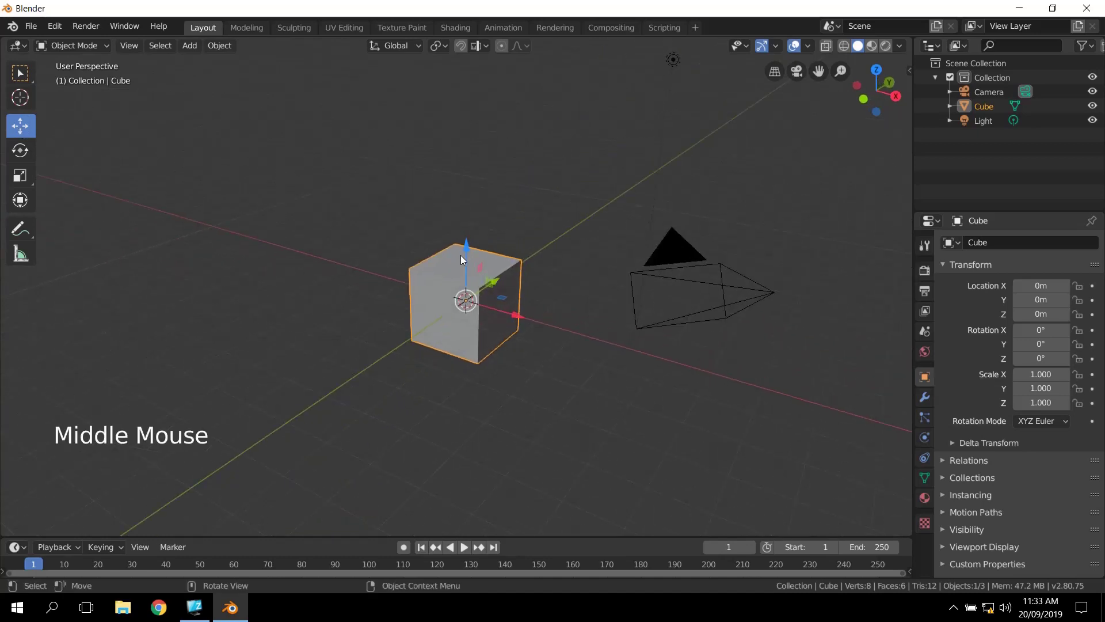
scroll(358, 364, up, 1)
scroll(361, 361, up, 1)
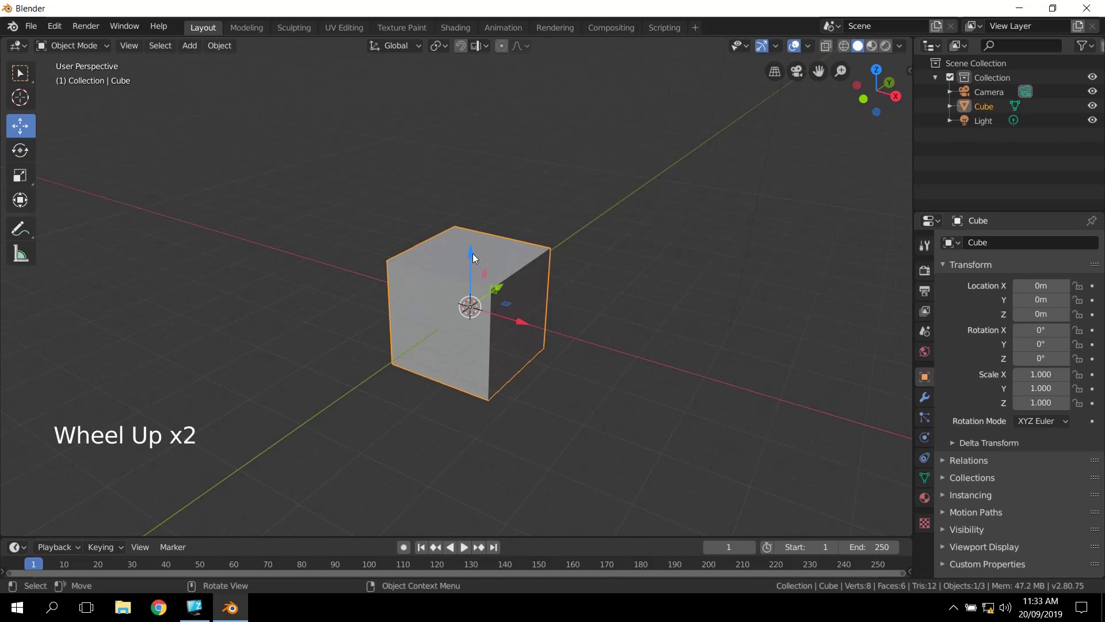
Drag the Move gizmo to raise the cube and slide it to X 0.99666, Y -0.8848, Z 1.404 m.
drag(473, 255, 507, 268)
mouse_move(630, 321)
middle_down()
mouse_move(595, 331)
mouse_move(616, 331)
middle_up()
drag(482, 282, 582, 327)
middle_drag(582, 327, 569, 314)
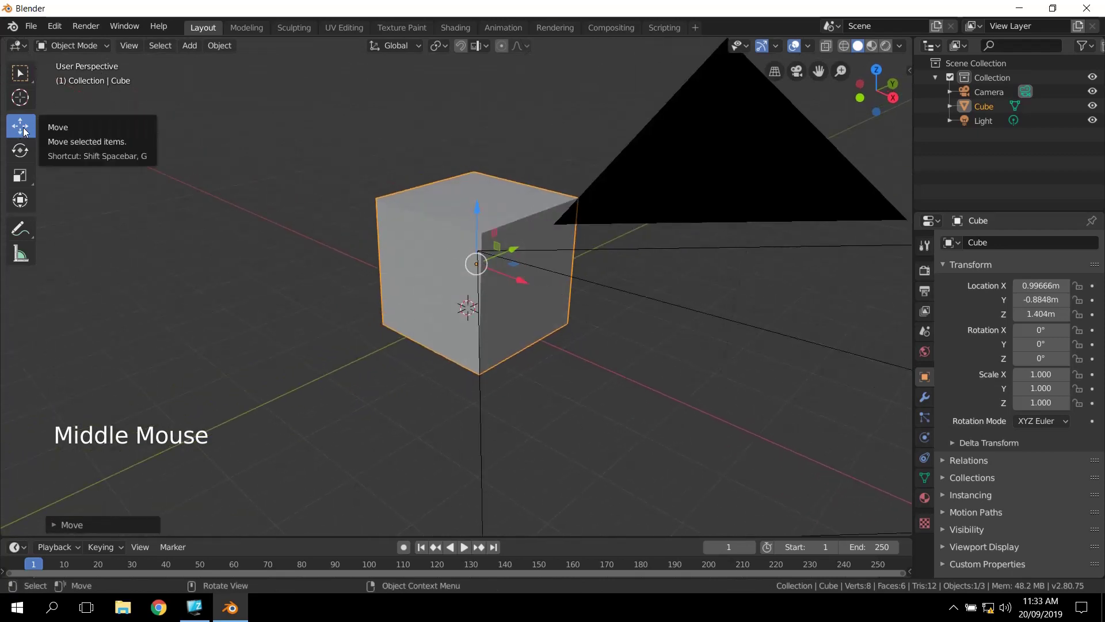
middle_drag(492, 365, 485, 378)
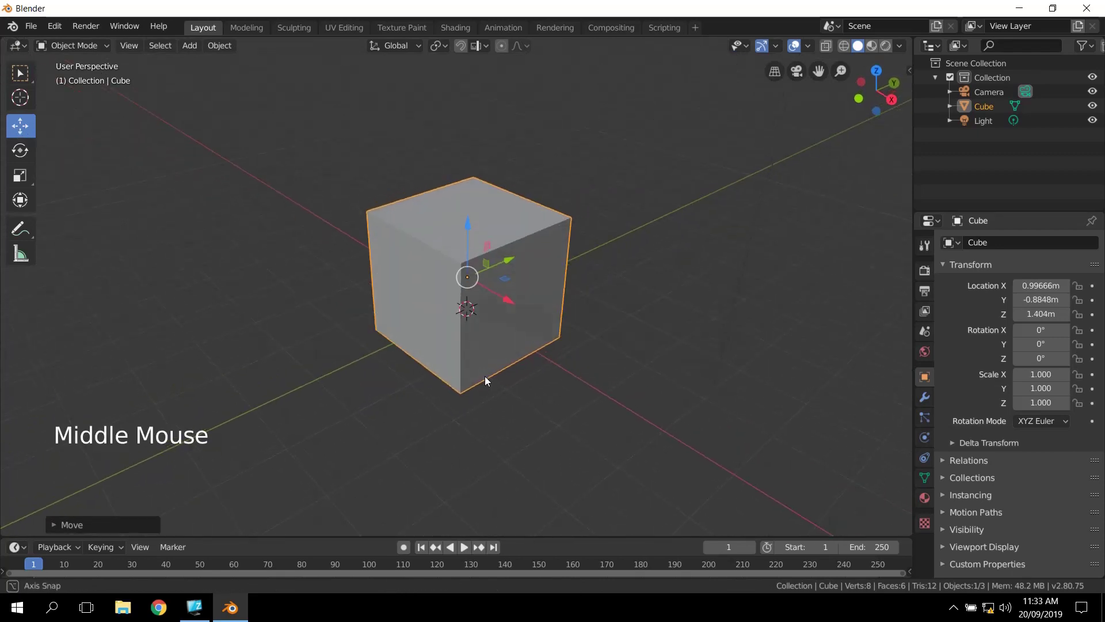
Grab the cube with G and reposition it to X 0.70471, Y -1.2903, Z 1.3687 m.
key(g)
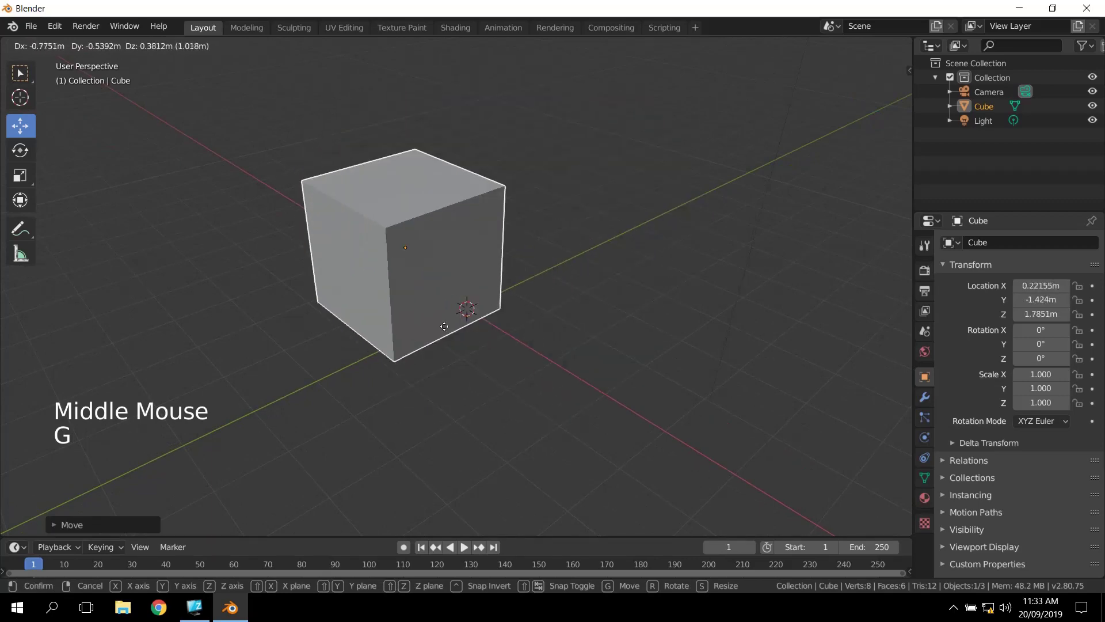
click(435, 315)
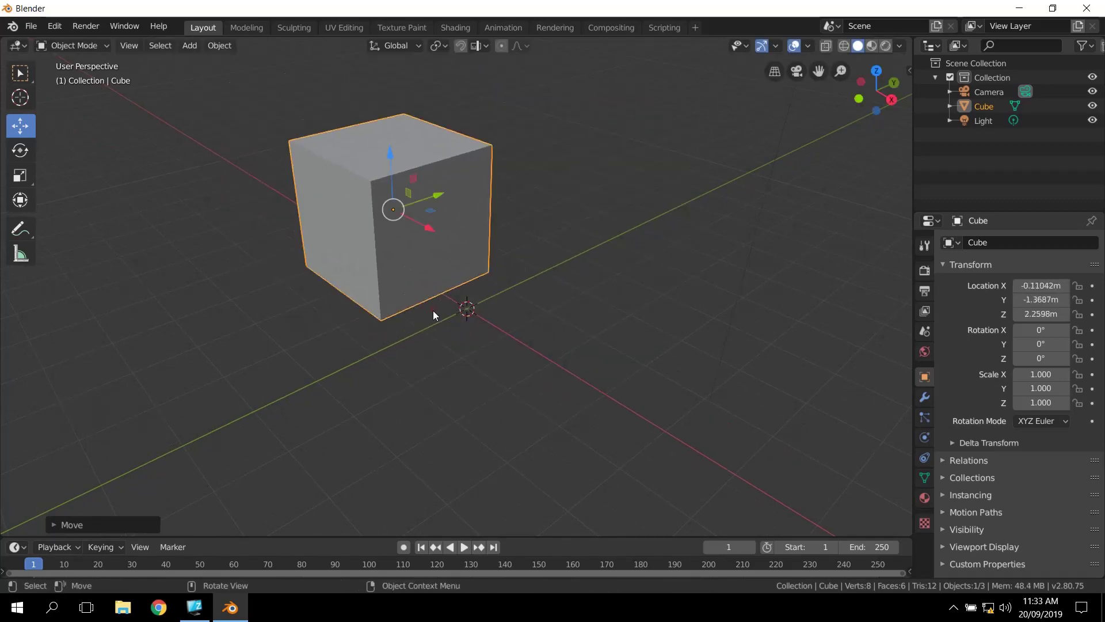
mouse_move(430, 315)
middle_down()
mouse_move(461, 278)
mouse_move(501, 264)
mouse_move(526, 302)
mouse_move(441, 316)
middle_up()
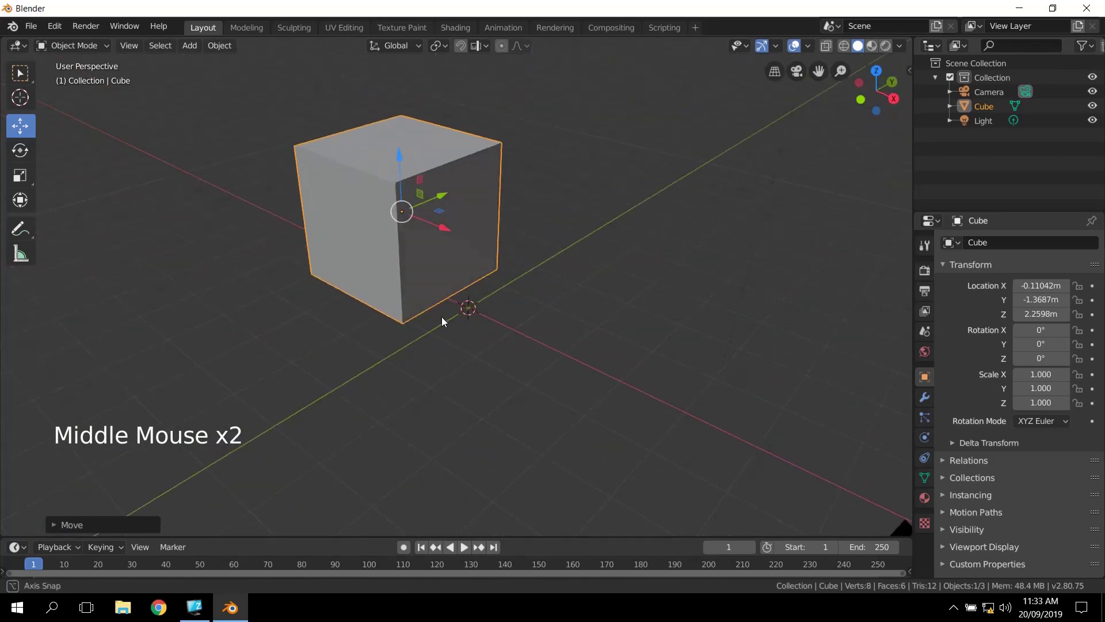
key(g)
click(492, 329)
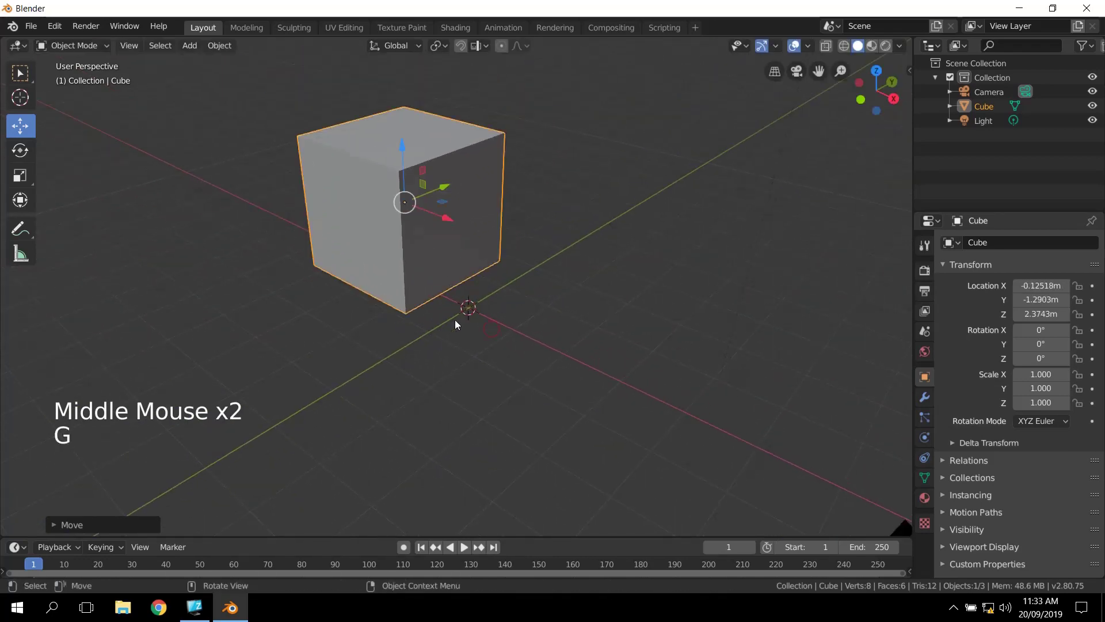
drag(447, 219, 485, 243)
drag(453, 172, 450, 233)
middle_drag(660, 337, 642, 337)
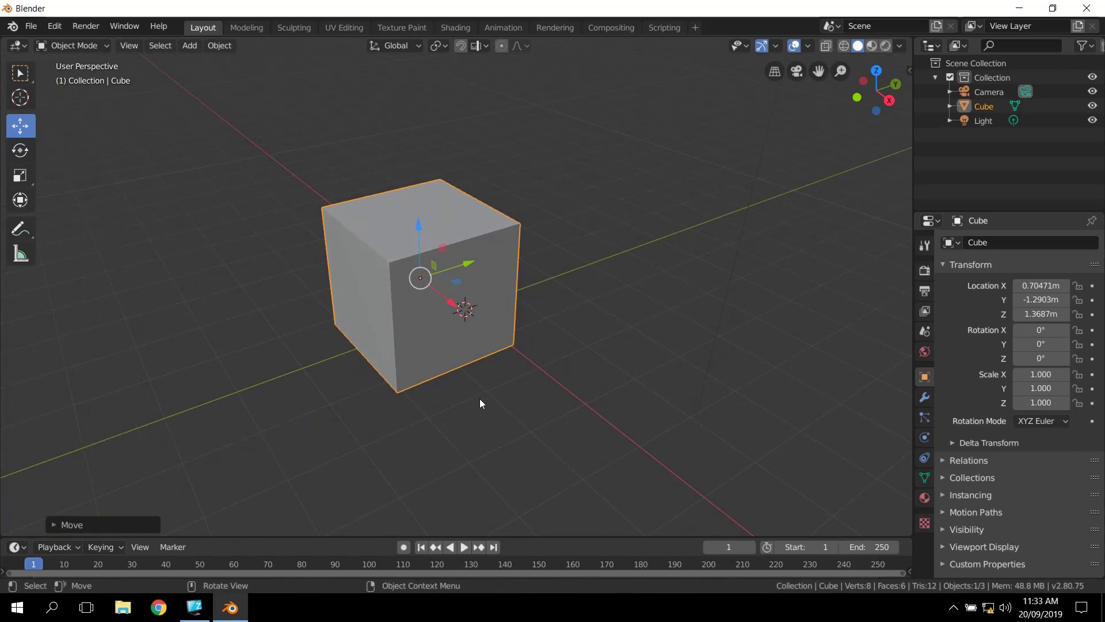
Start another G move and cancel it, leaving the cube where it was.
key(g)
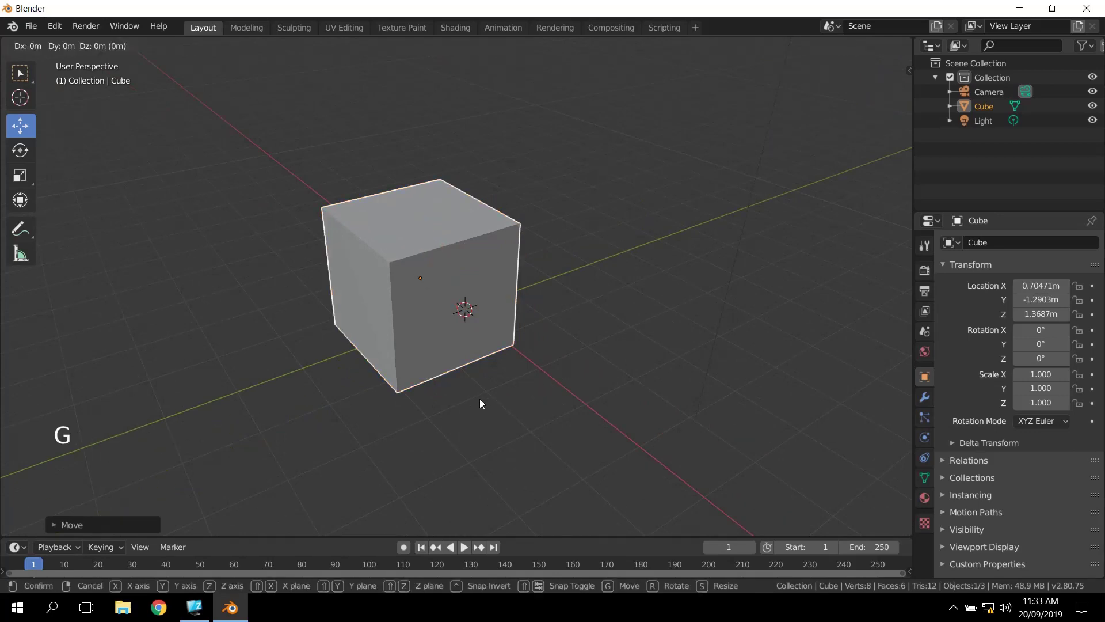
click(482, 403)
middle_drag(486, 388, 587, 359)
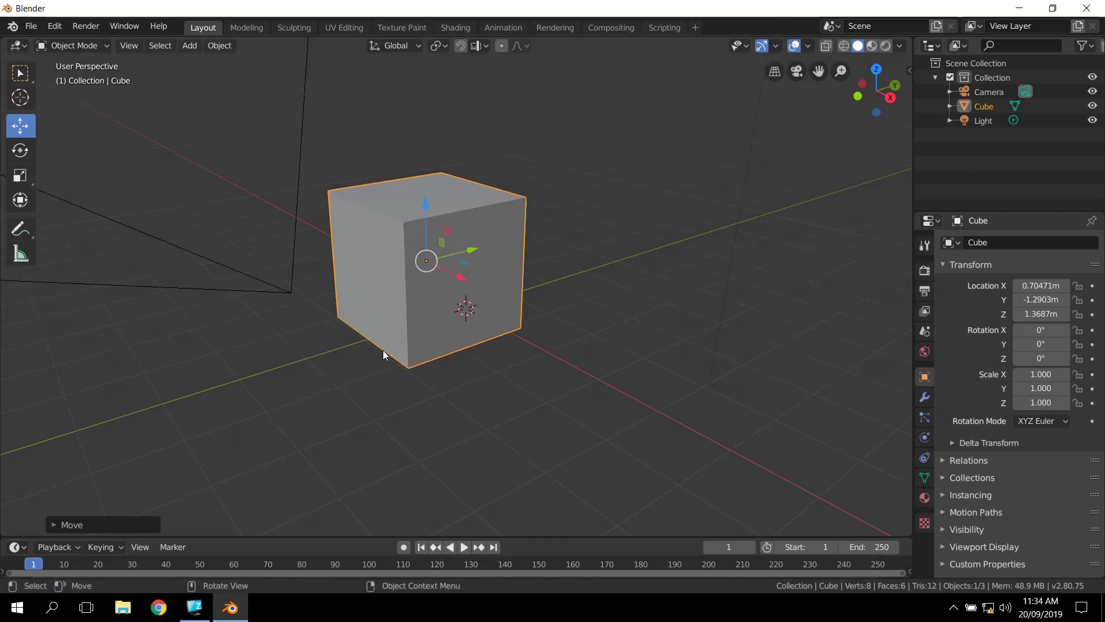
key(g)
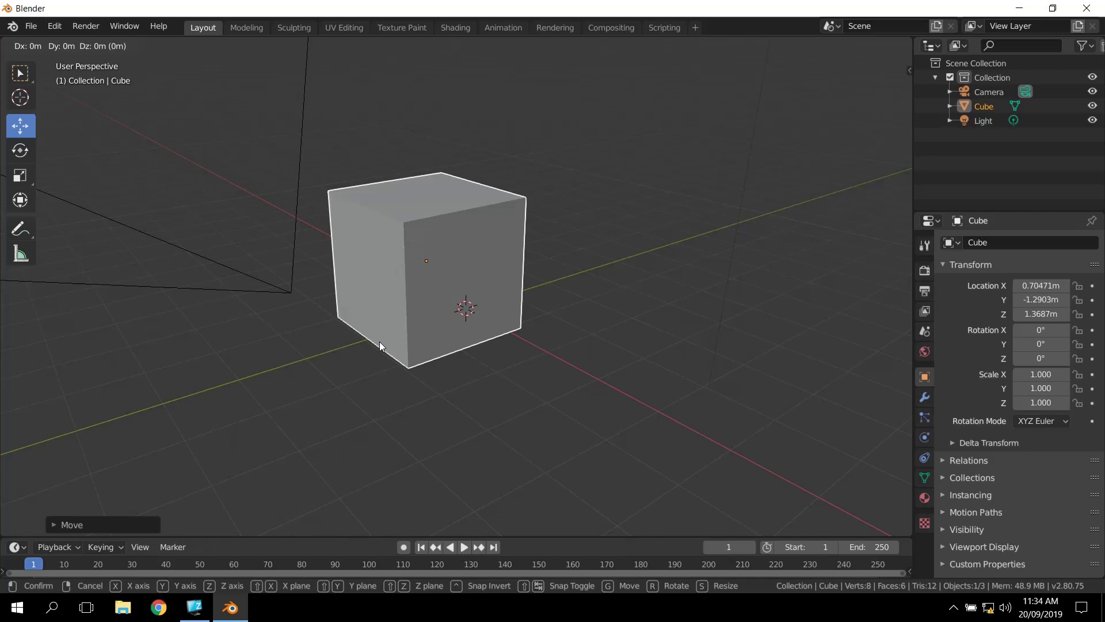
key(x)
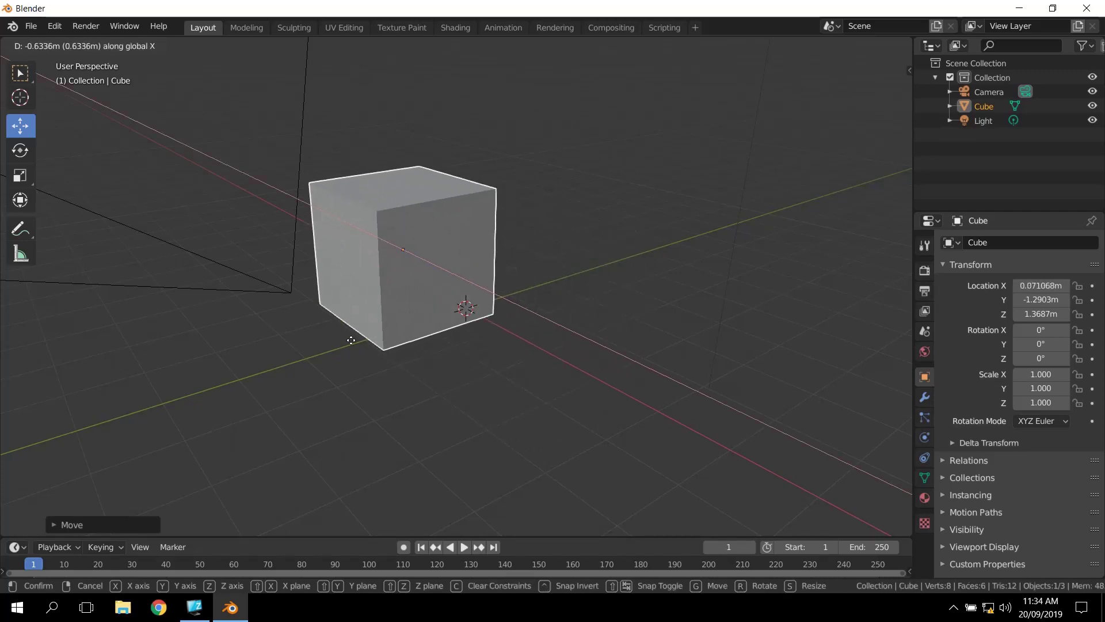
key(y)
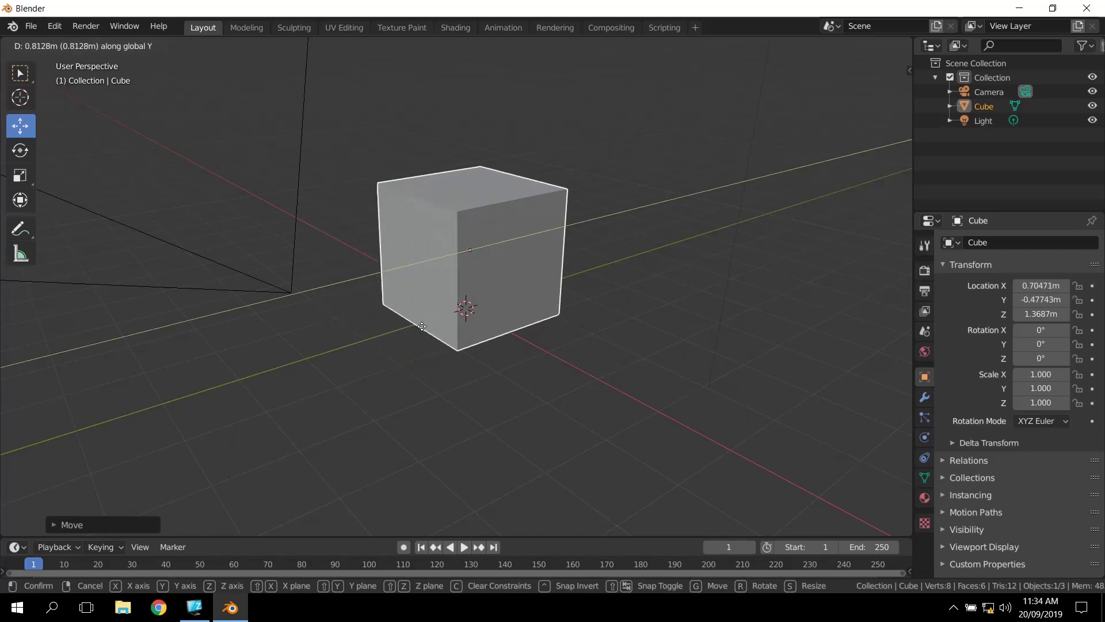
key(z)
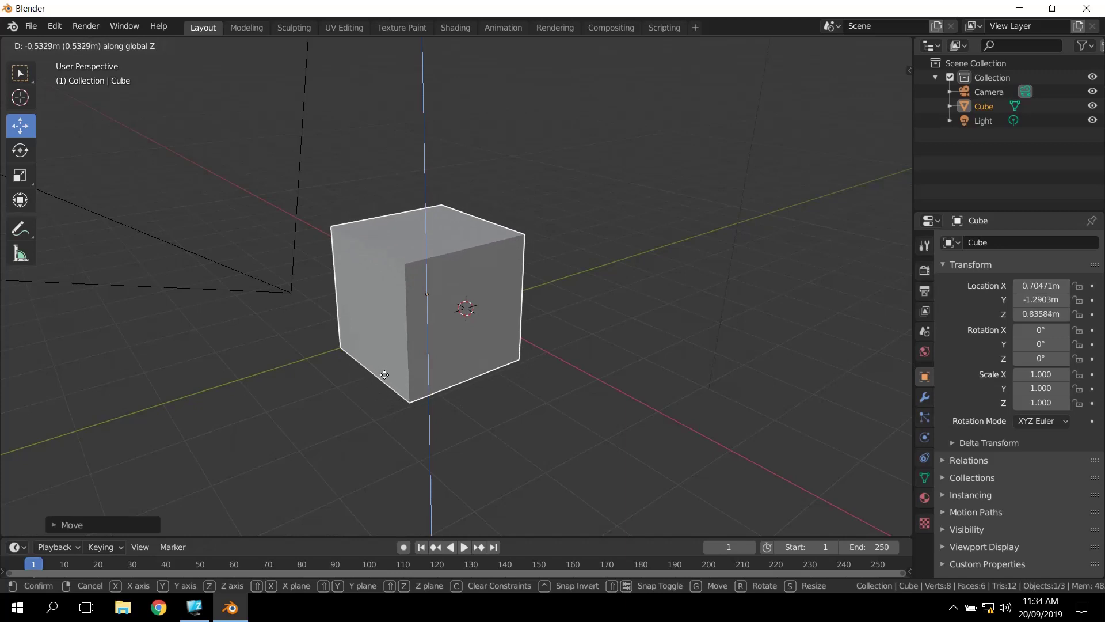
key(shift+z)
key(shift+z)
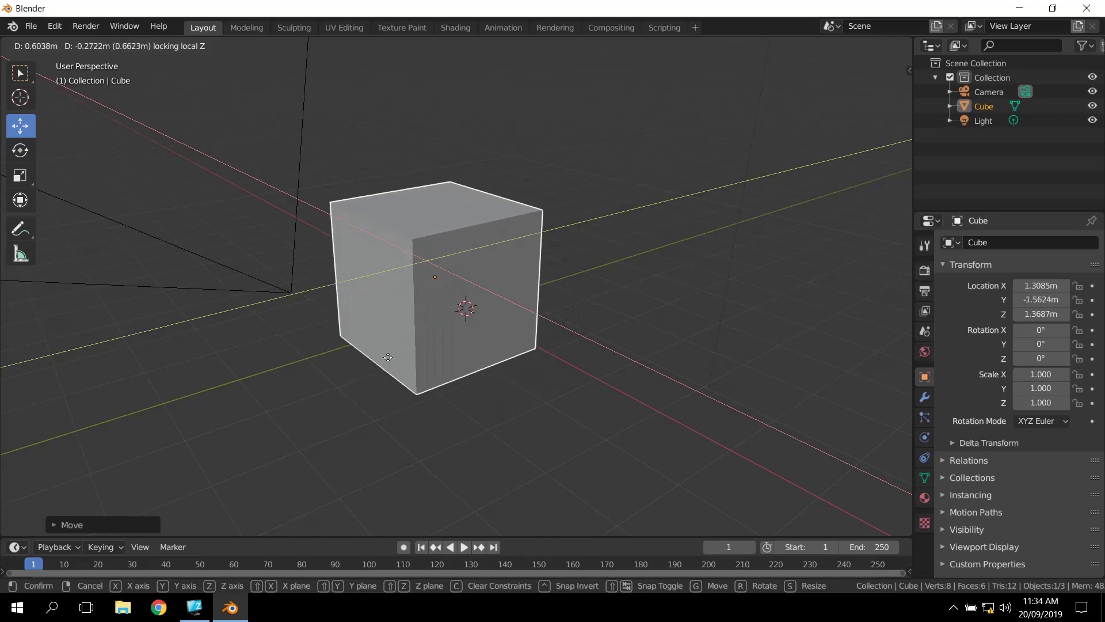
click(390, 362)
middle_drag(413, 362, 367, 430)
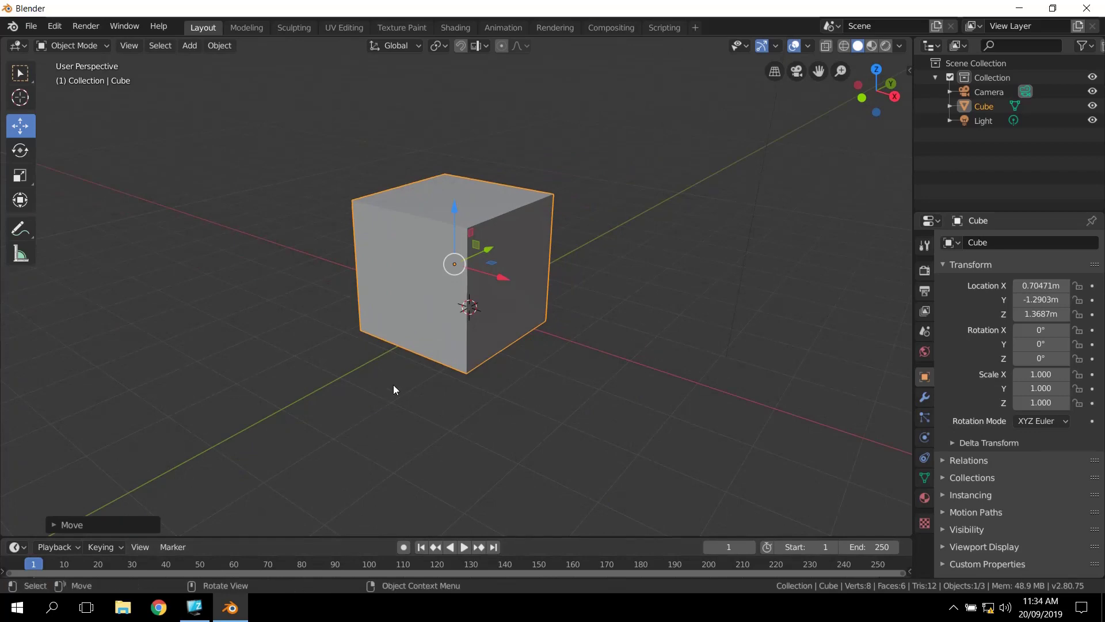
Use the Rotate tool's red and outer rings to tilt the cube to X -32.2°, Y 40.3°, Z 322°.
middle_drag(393, 384, 414, 460)
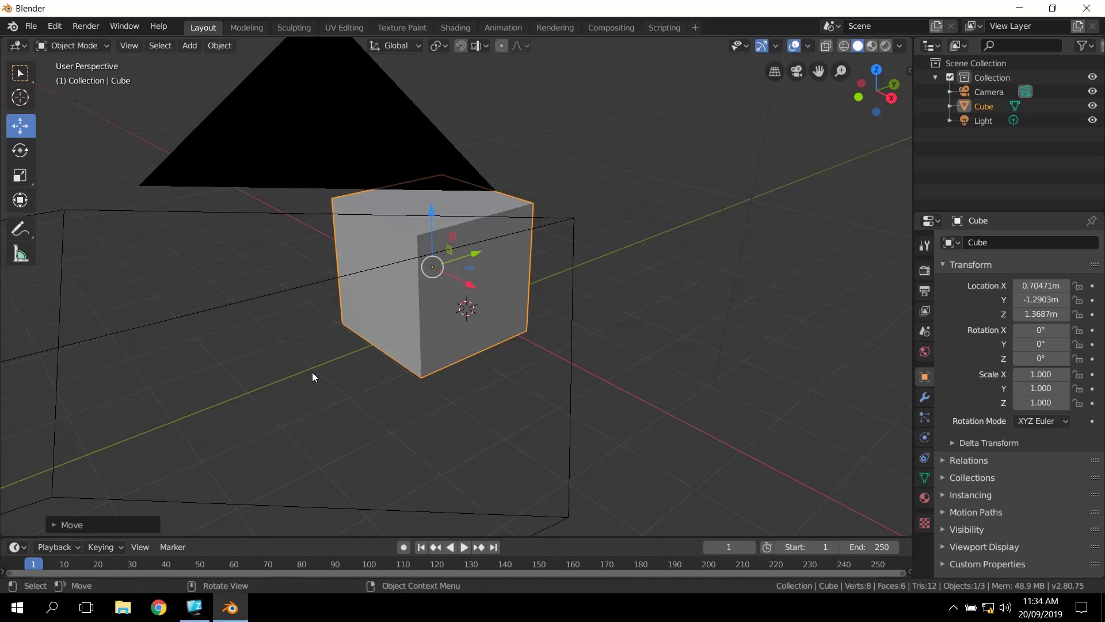
middle_drag(312, 371, 341, 316)
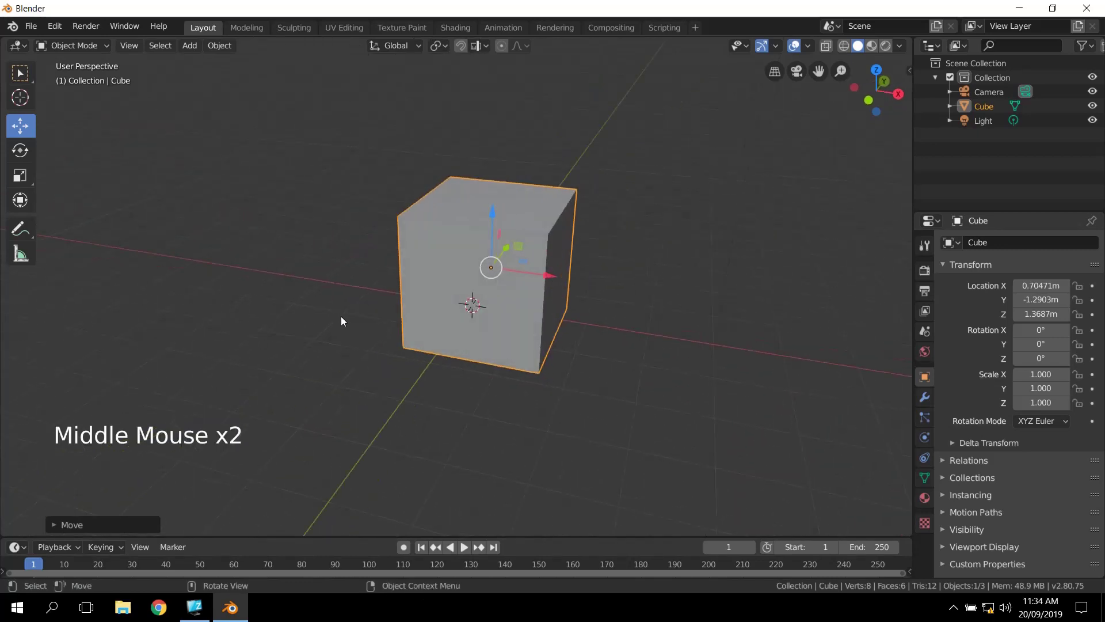
click(21, 151)
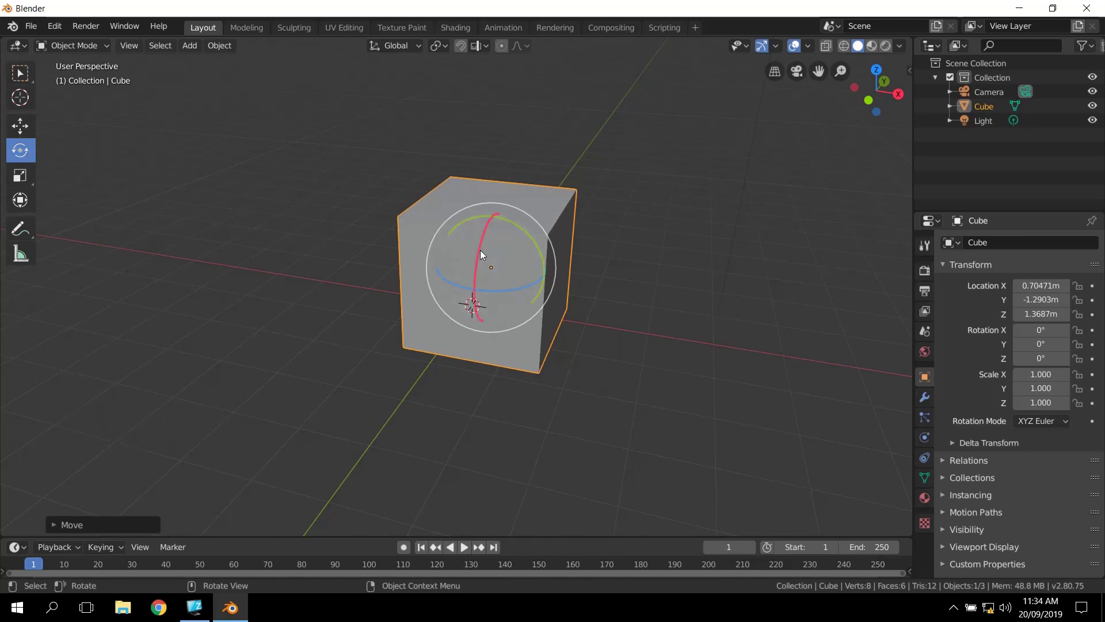
mouse_move(481, 250)
mouse_down()
mouse_move(483, 277)
mouse_move(477, 249)
mouse_up()
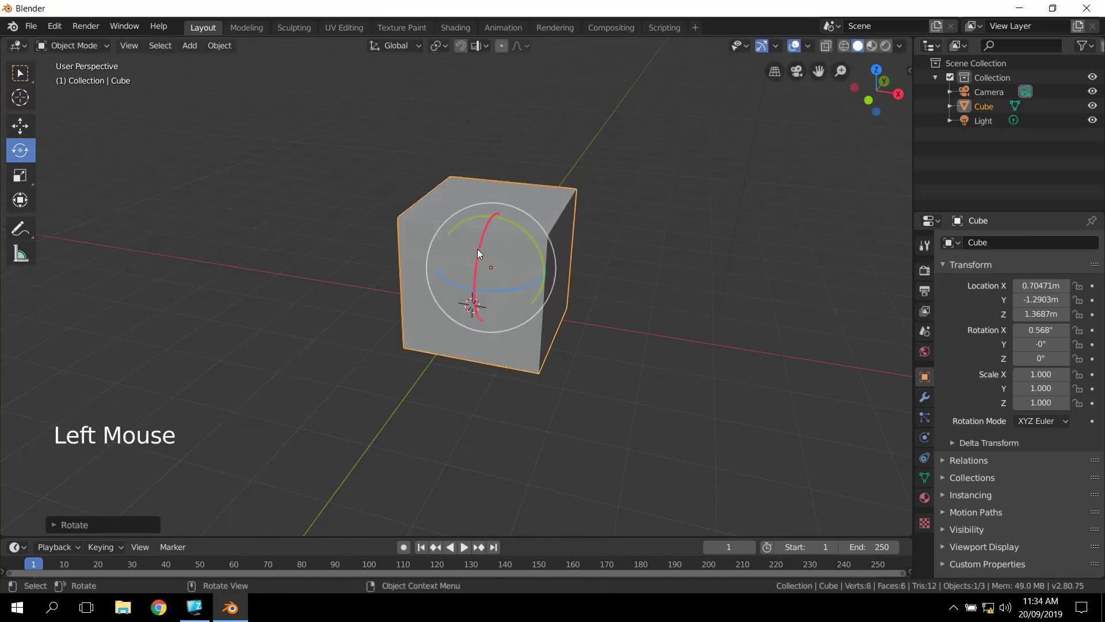
drag(541, 225, 578, 293)
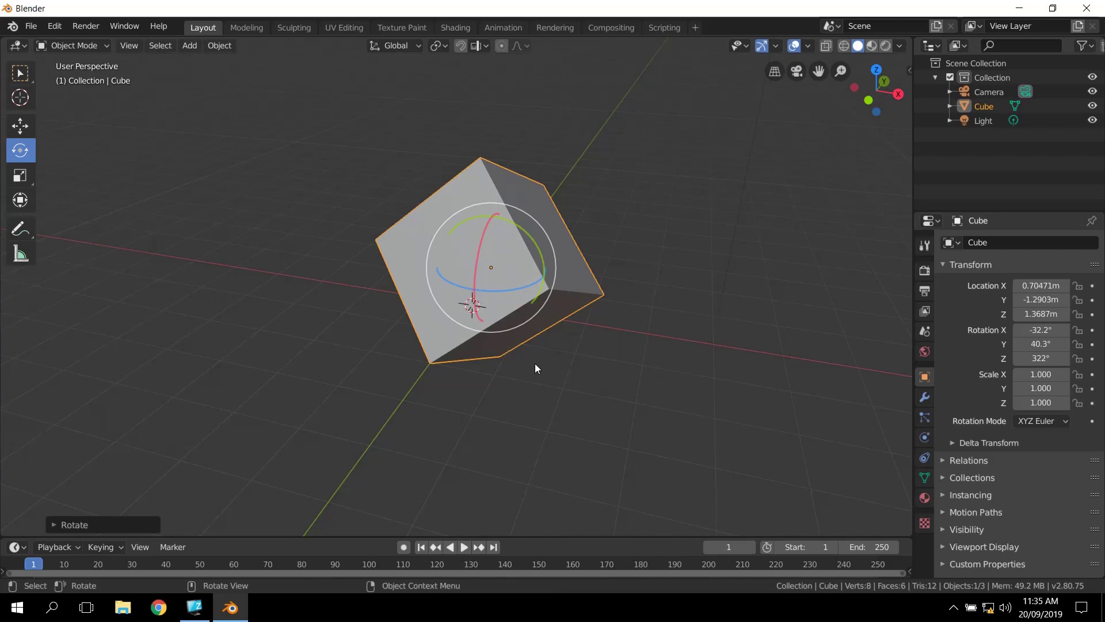
middle_drag(616, 358, 602, 360)
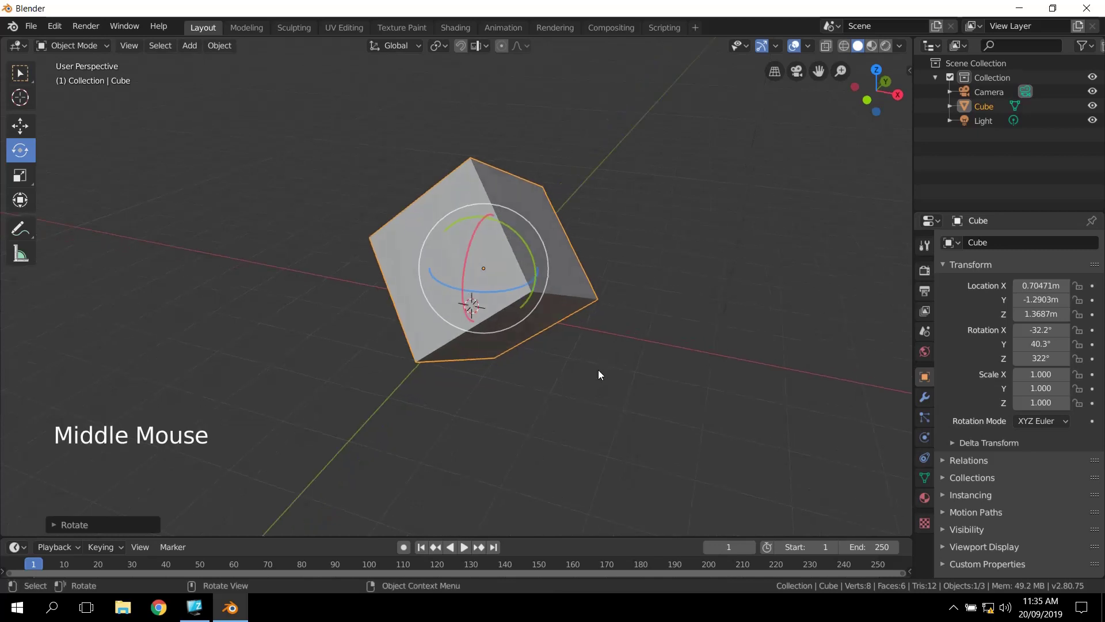
Undo with Ctrl+Z until the cube returns to 0 m and 0°, landing in Sculpt Mode.
key(ctrl)
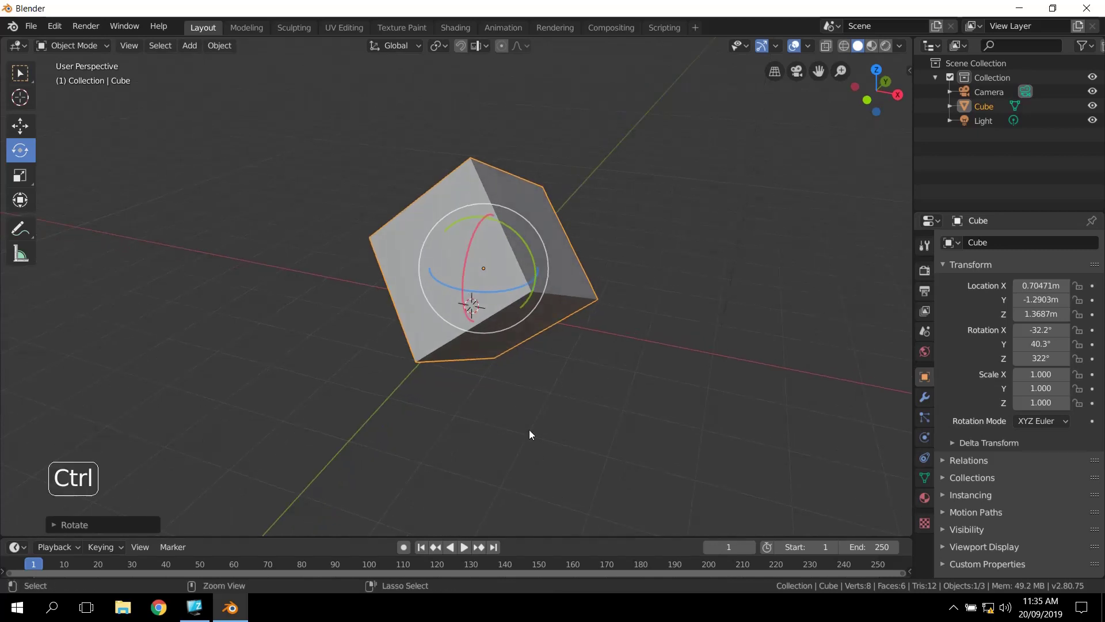
key(ctrl+z)
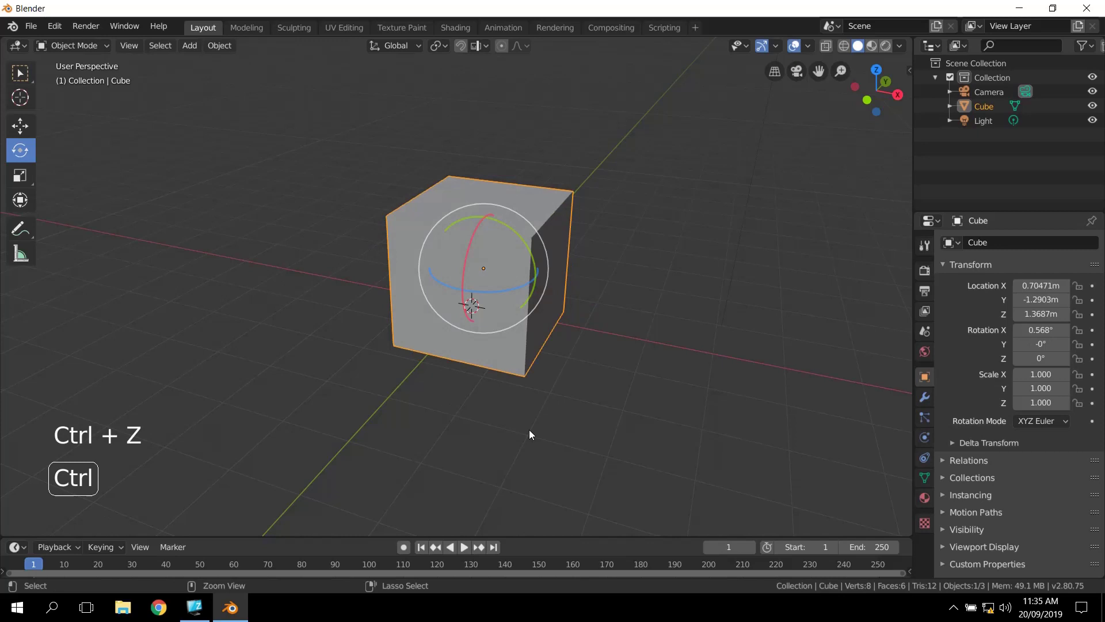
key(ctrl+z)
key(ctrl+z)
key(ctrl+z)
key(ctrl+z)
key(ctrl+z)
key(ctrl+z)
key(ctrl+z)
key(ctrl+z)
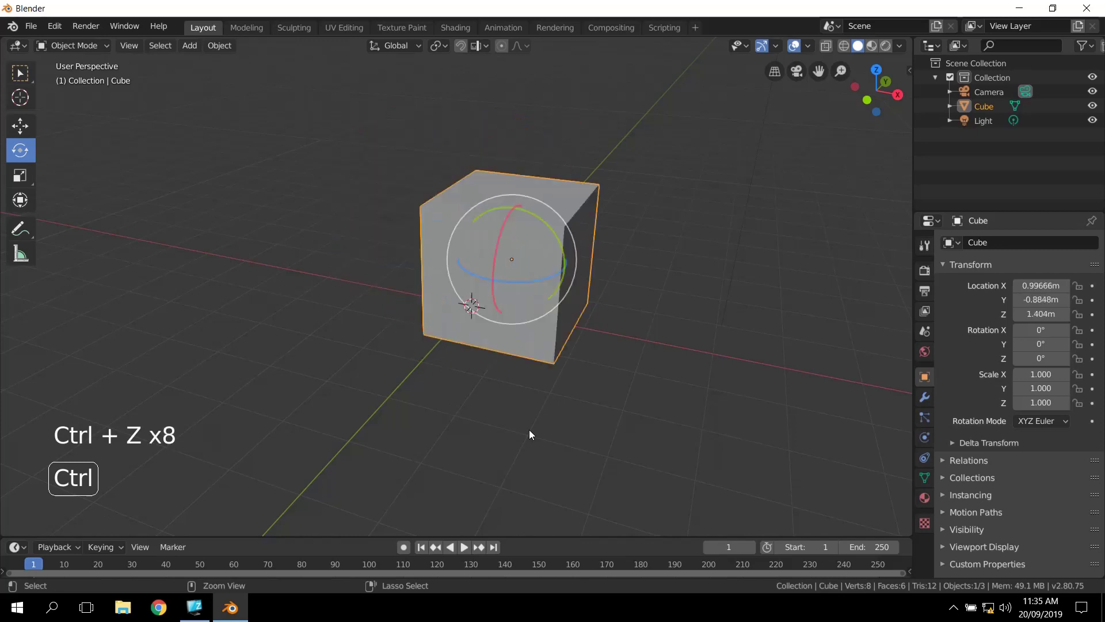
key(ctrl+z)
key(ctrl+z)
key(ctrl+z)
key(ctrl+z)
key(ctrl+z)
key(ctrl+z)
key(ctrl+z)
key(ctrl+z)
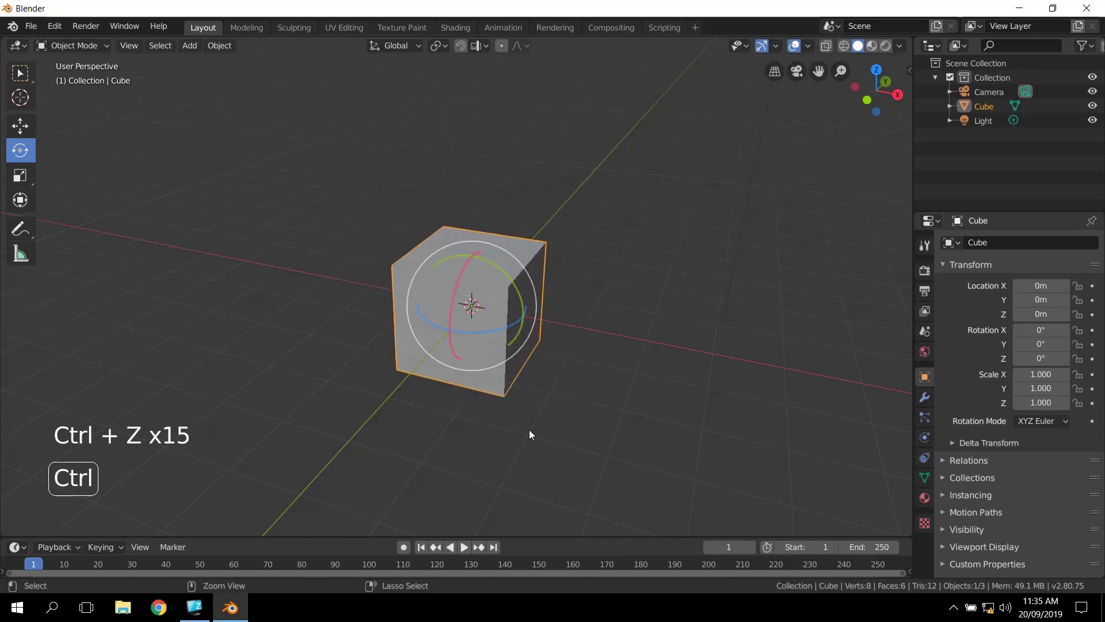
key(ctrl+z)
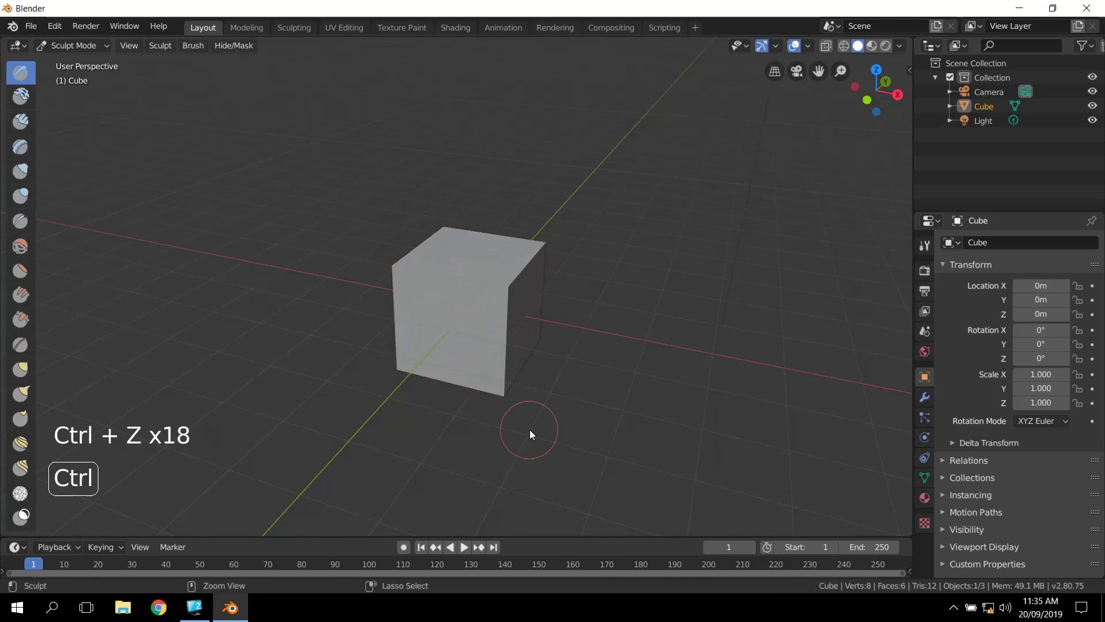
Bring up the sculpt brush radius and strength settings, then dismiss them.
right_click(682, 363)
click(644, 283)
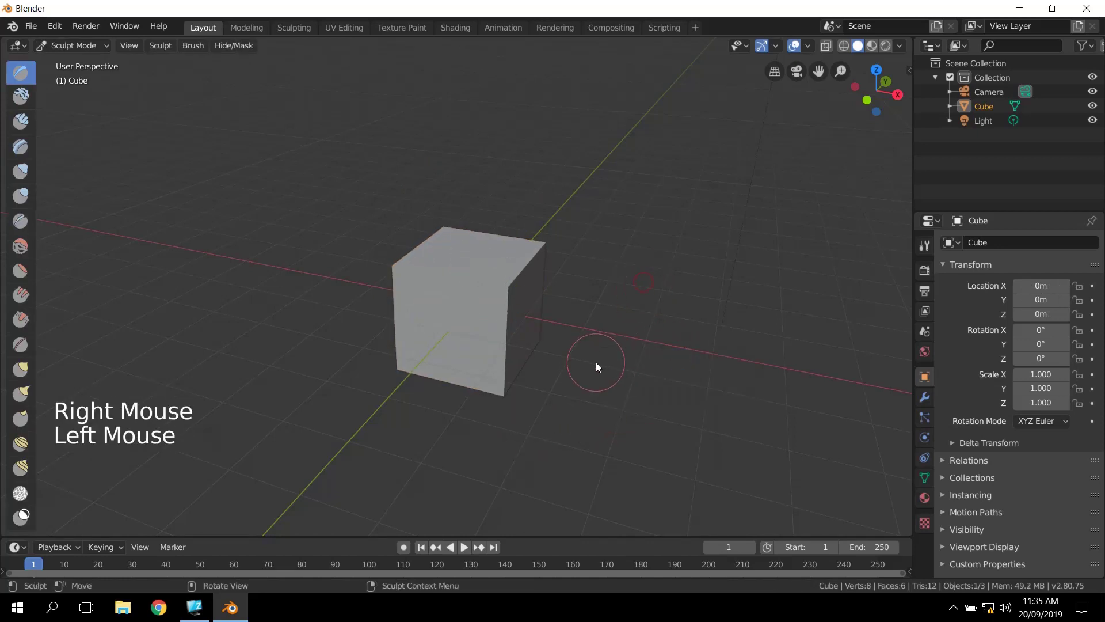
middle_drag(516, 291, 507, 328)
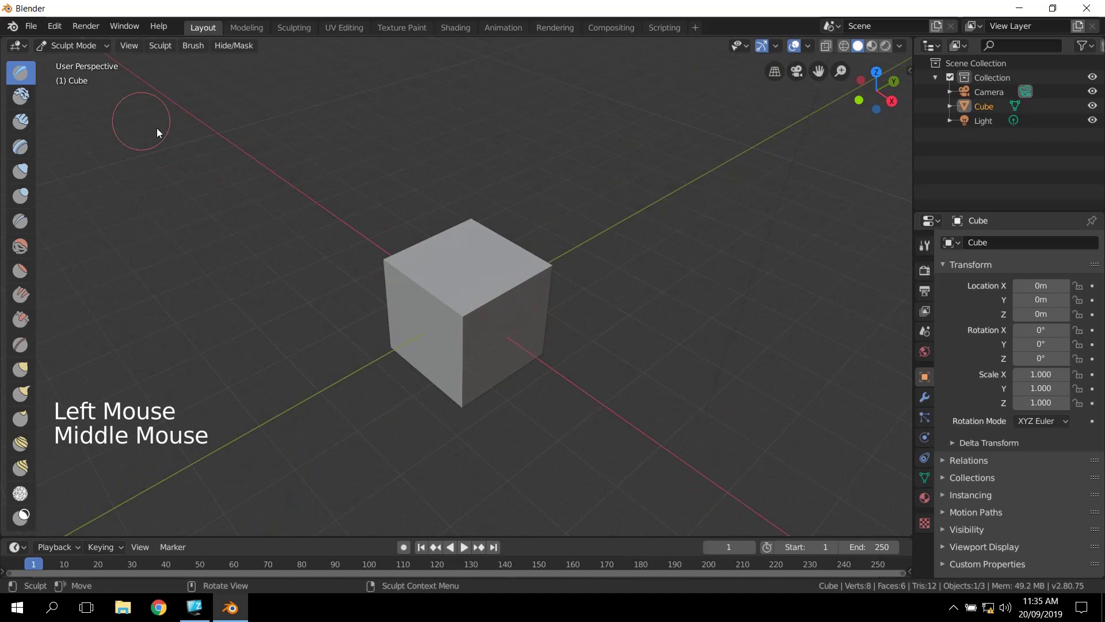
Choose Object Mode from the interaction mode dropdown in the viewport header.
click(201, 44)
click(92, 46)
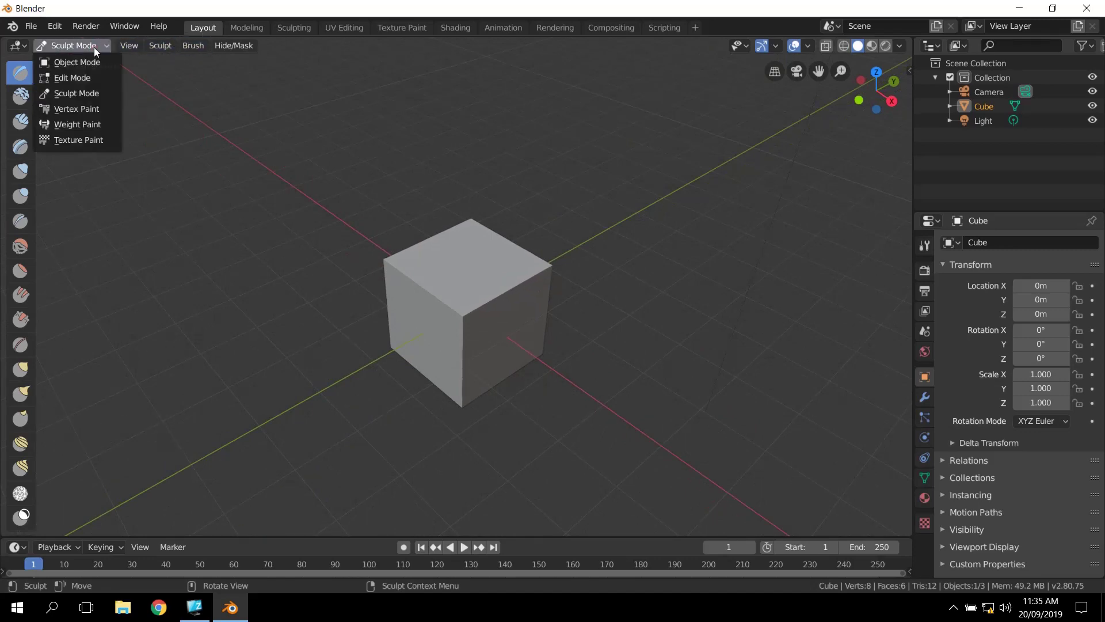
click(85, 61)
middle_drag(266, 198, 424, 285)
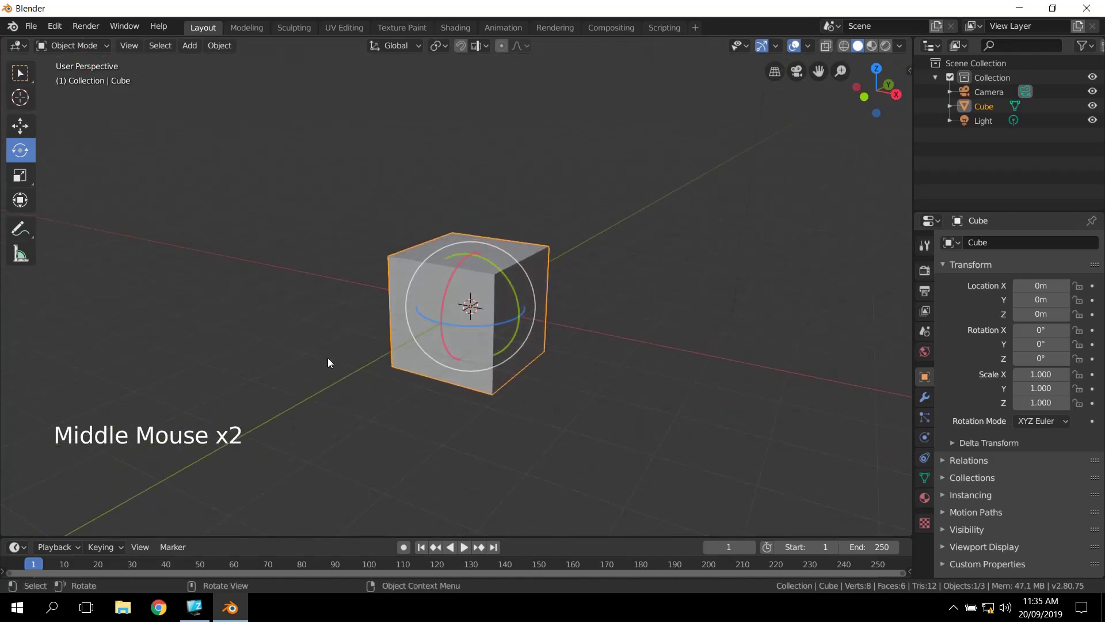
middle_drag(628, 361, 612, 377)
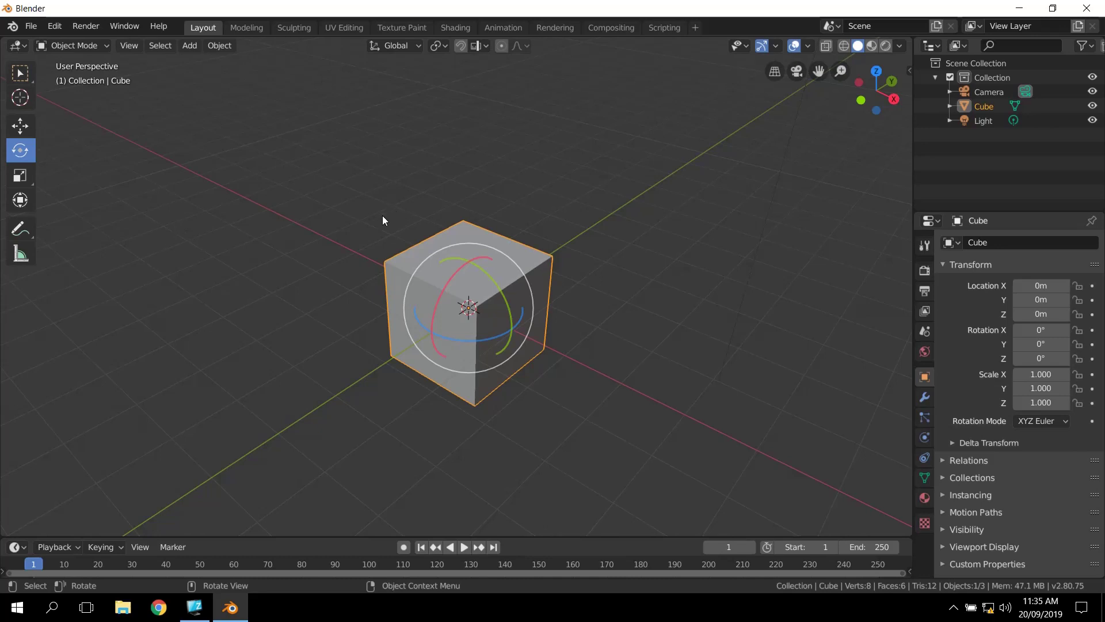
middle_drag(319, 216, 254, 217)
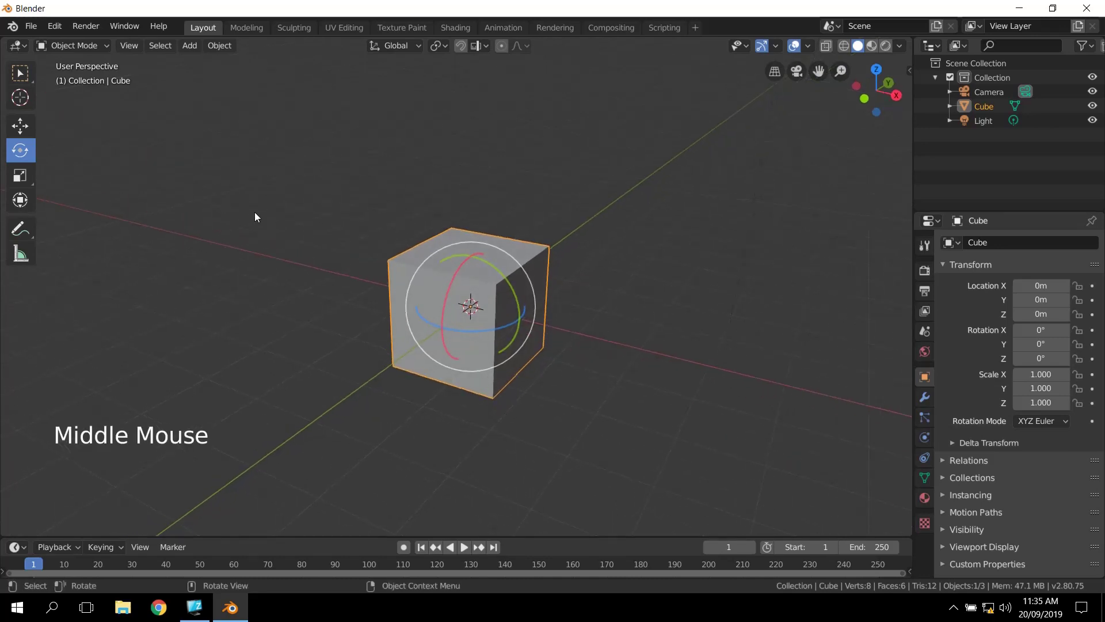